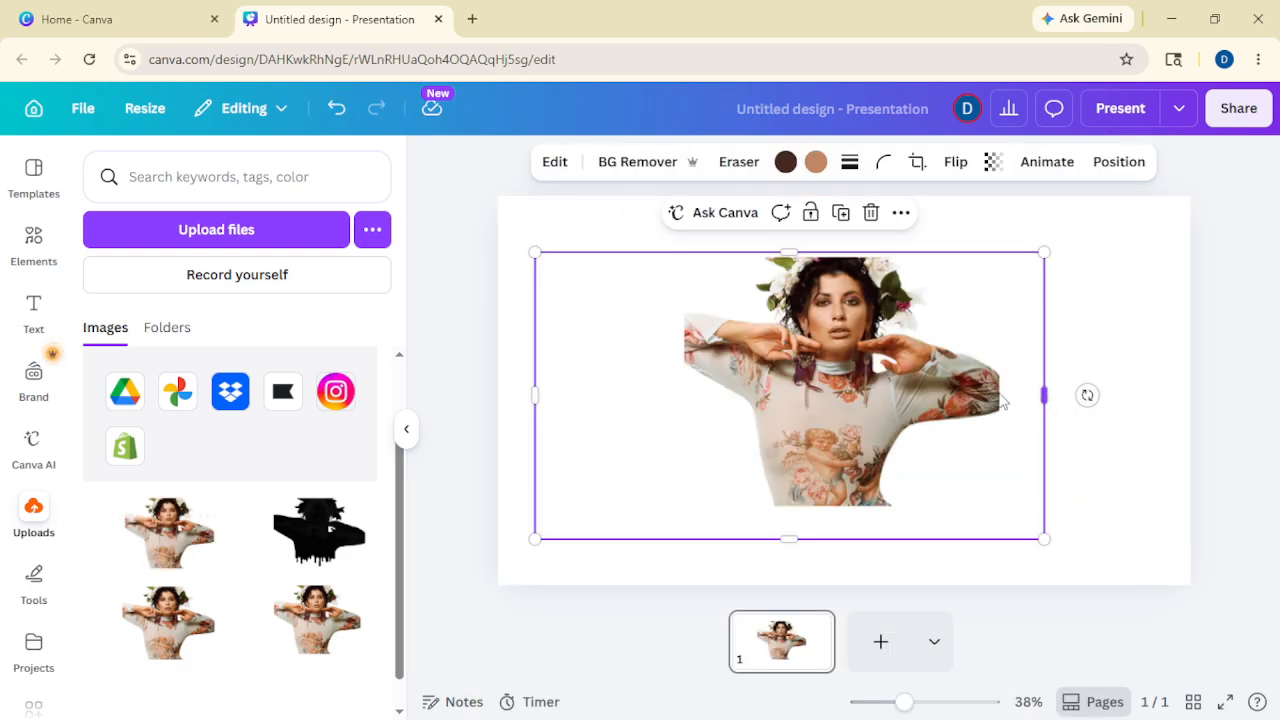
Remove the woman photo's background and enlarge the cutout until it nearly fills the page.
left_click(631, 162)
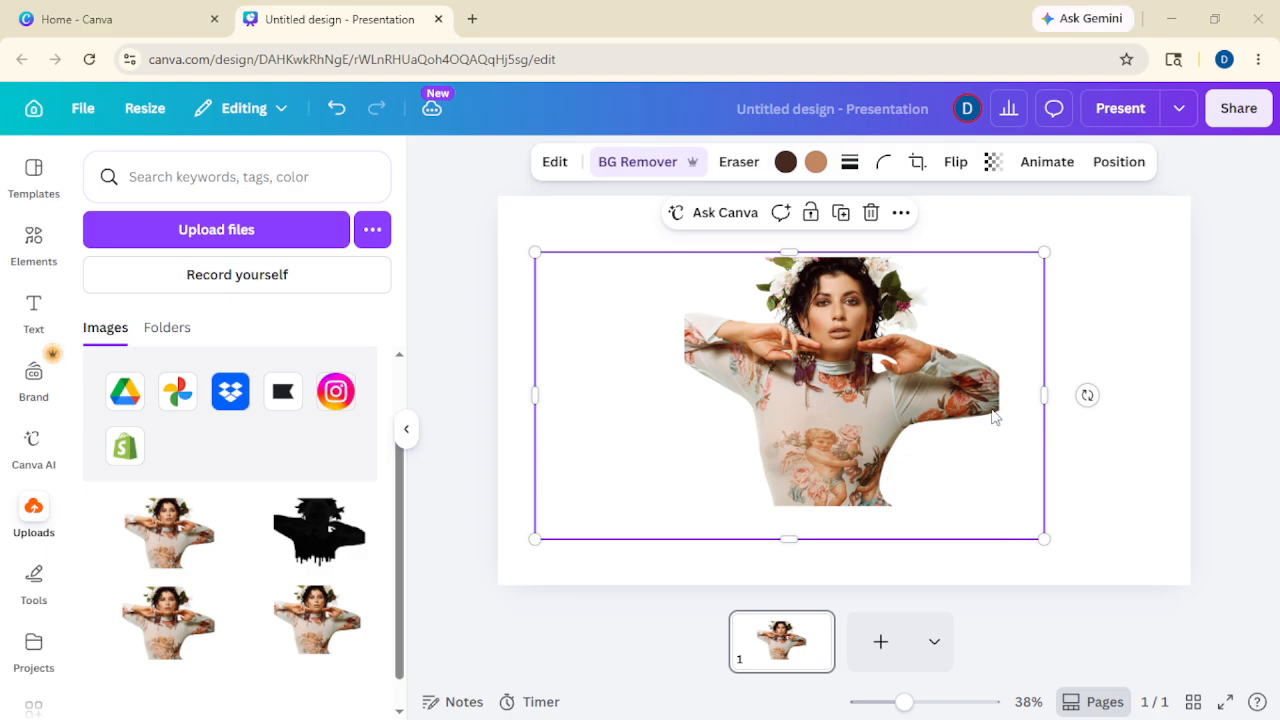
left_click_drag(876, 357, 857, 311)
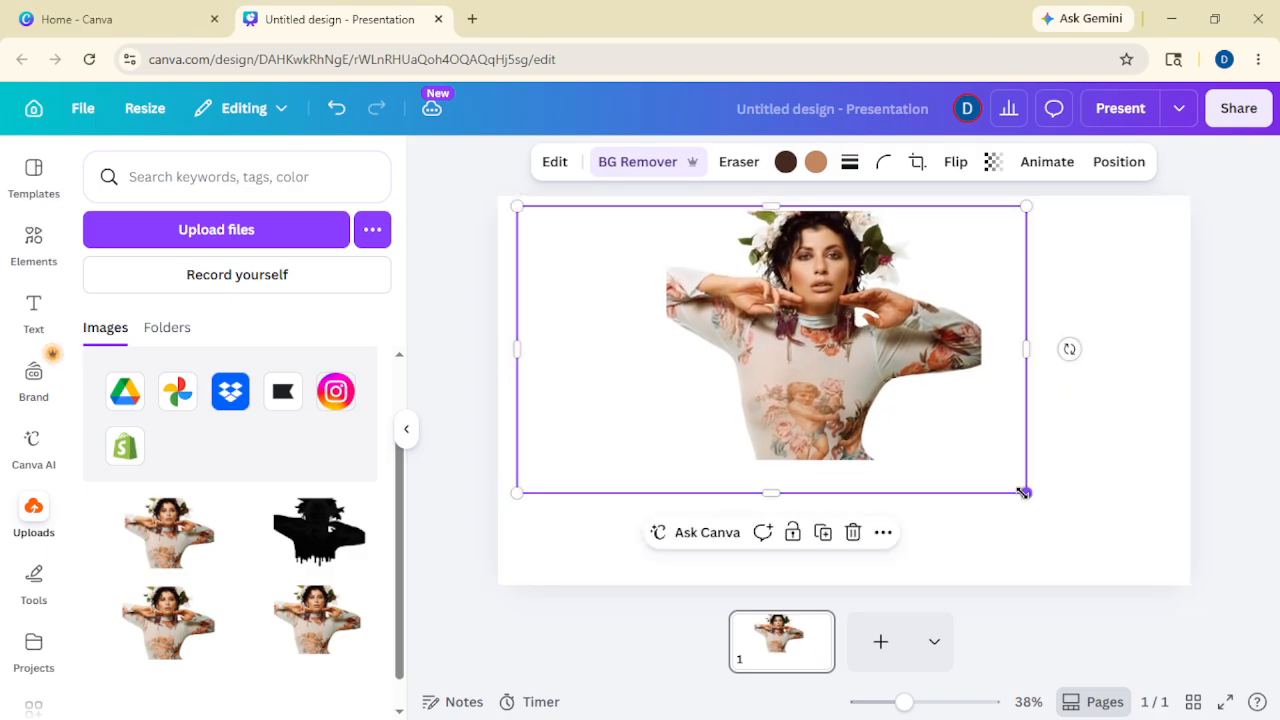
left_click_drag(1022, 492, 1169, 573)
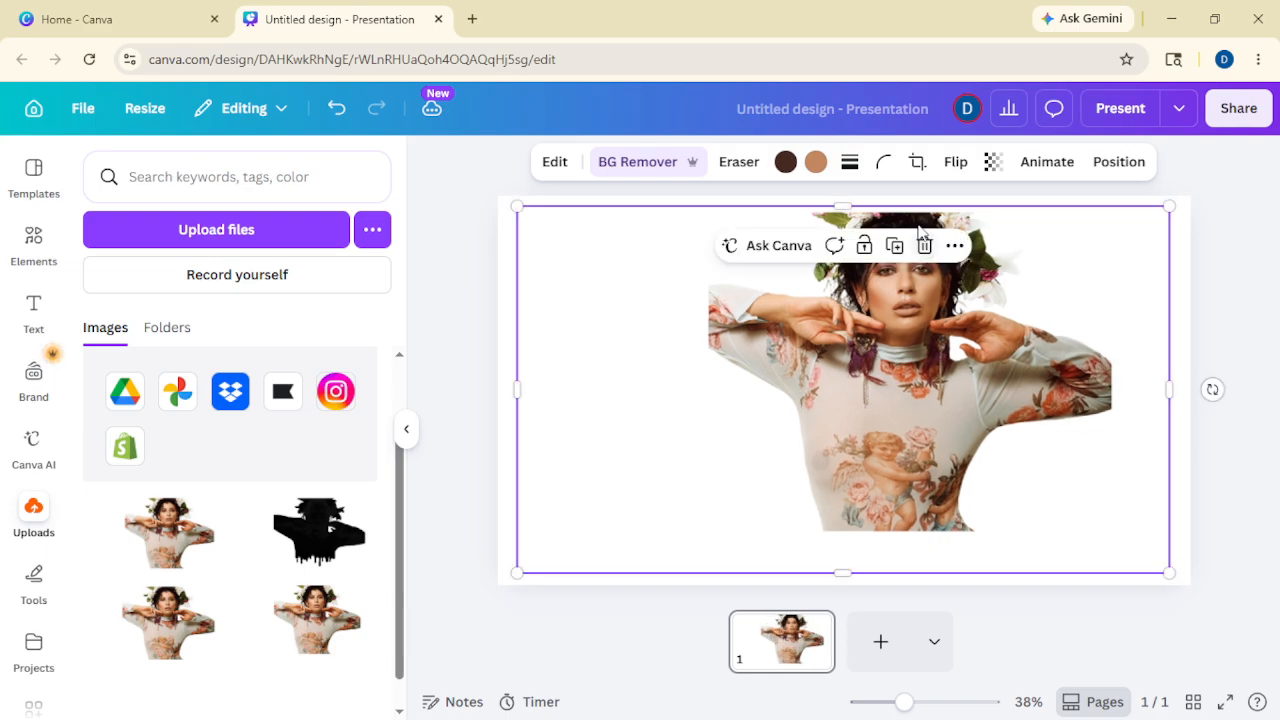
left_click_drag(857, 207, 848, 201)
left_click(1253, 275)
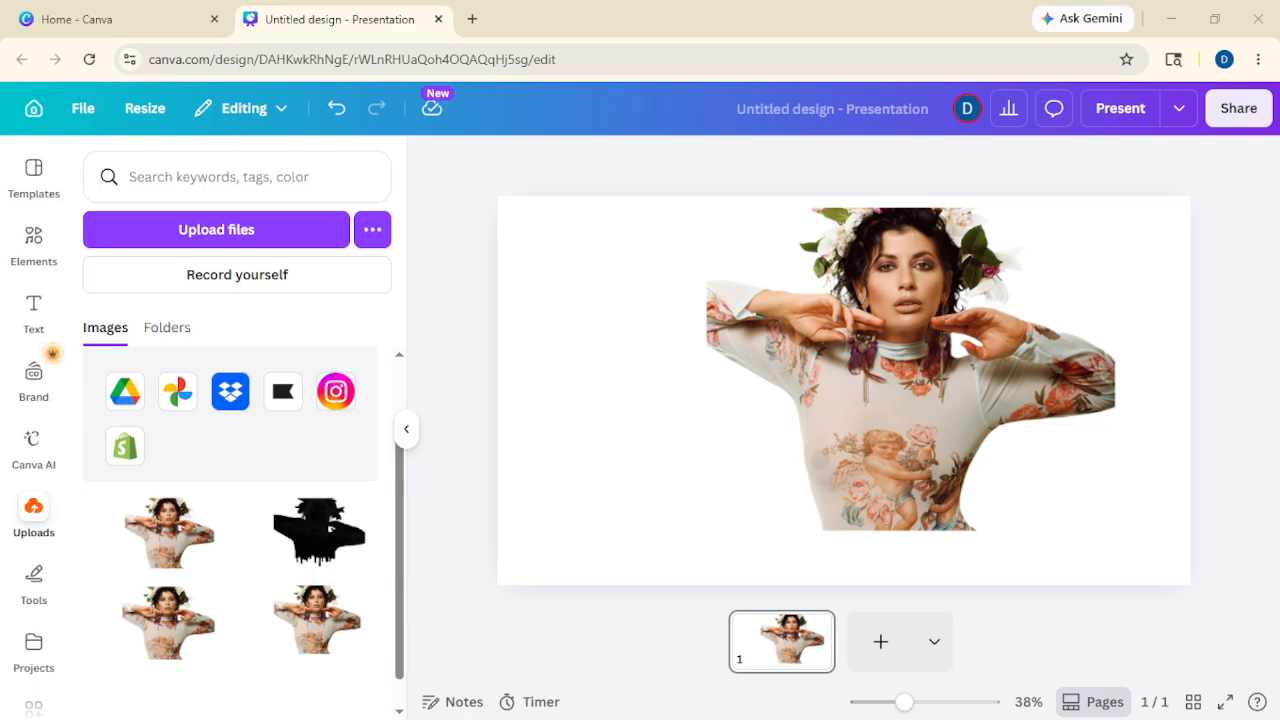
Download the page with the cutout photo as a PNG and dismiss the download notice.
left_click(1238, 110)
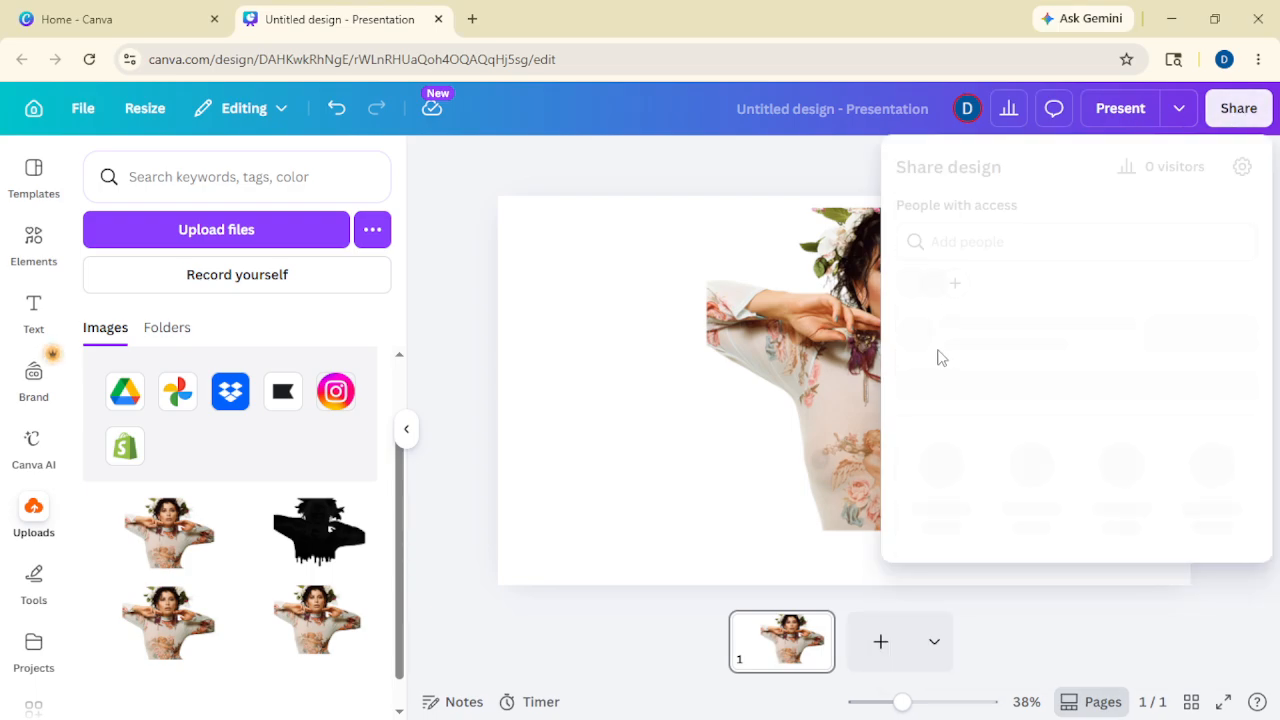
left_click(941, 545)
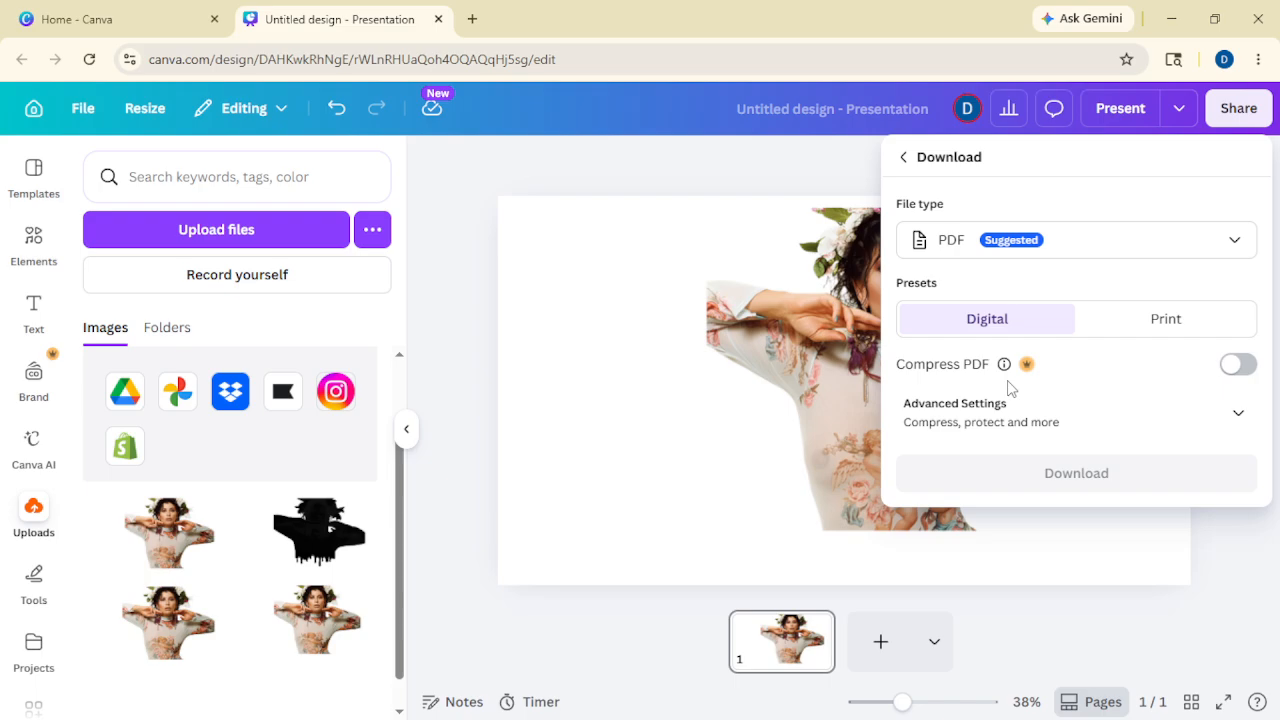
left_click(1203, 254)
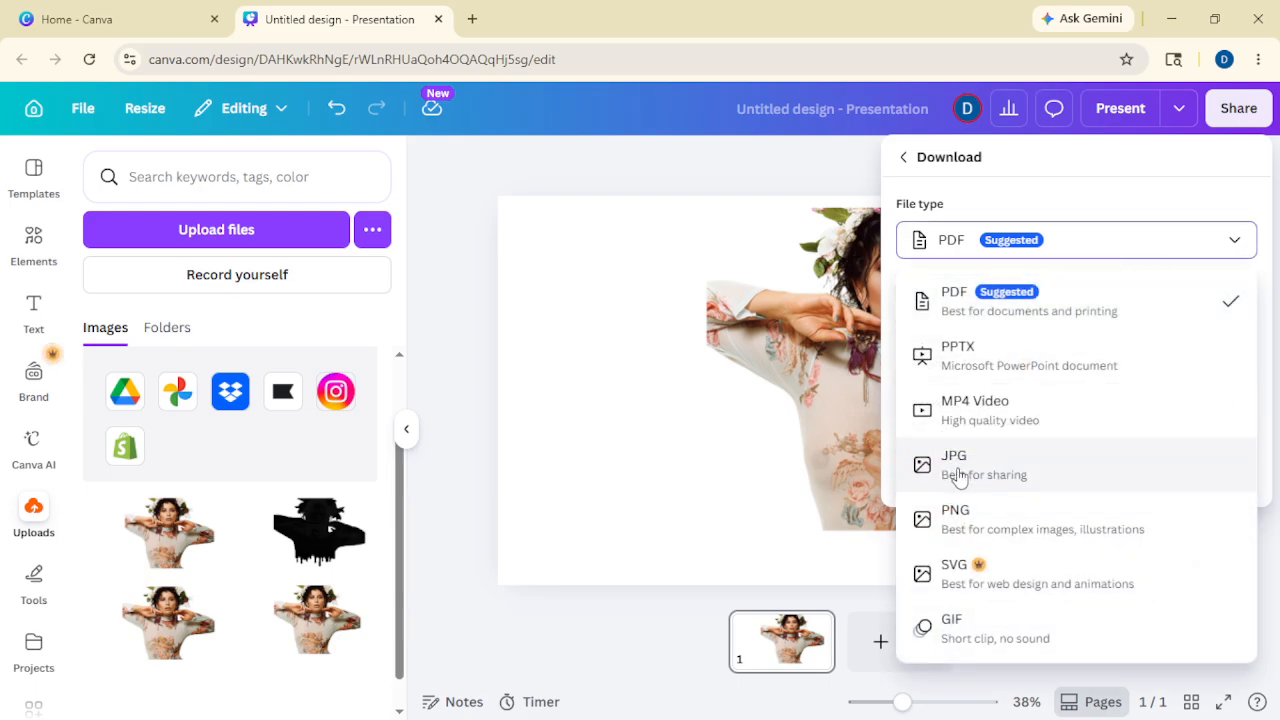
left_click(963, 522)
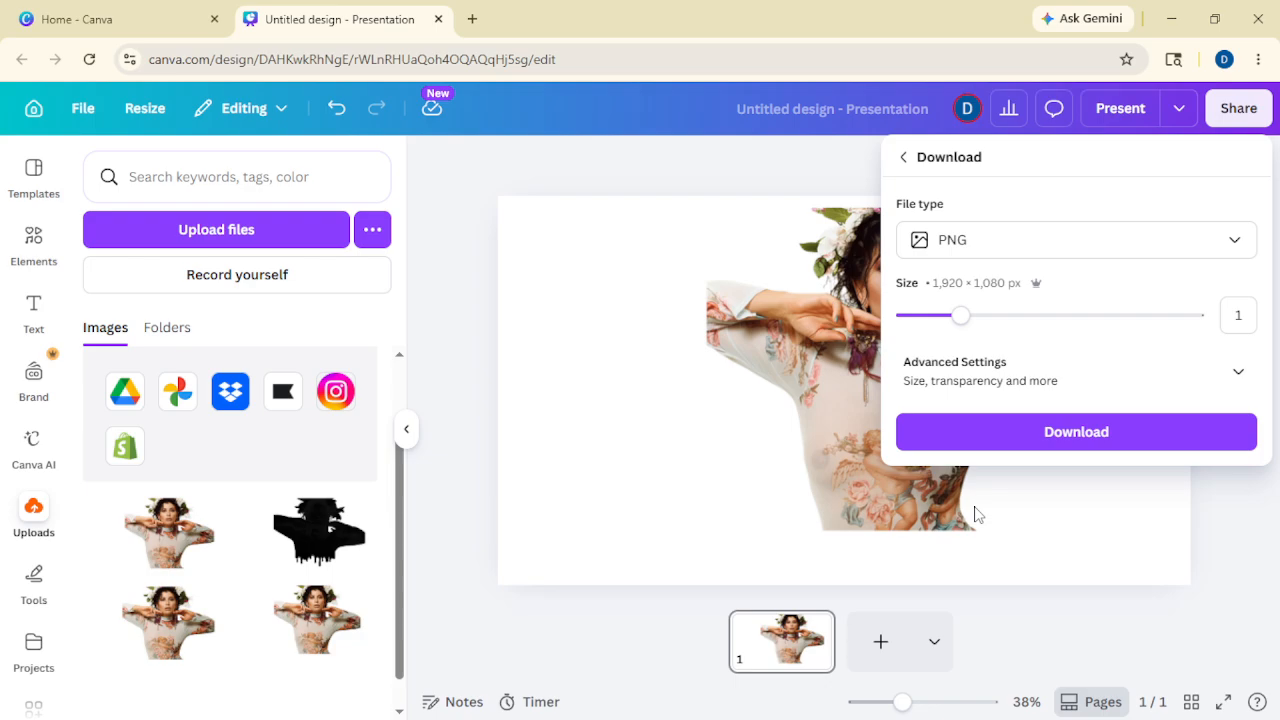
left_click(1079, 441)
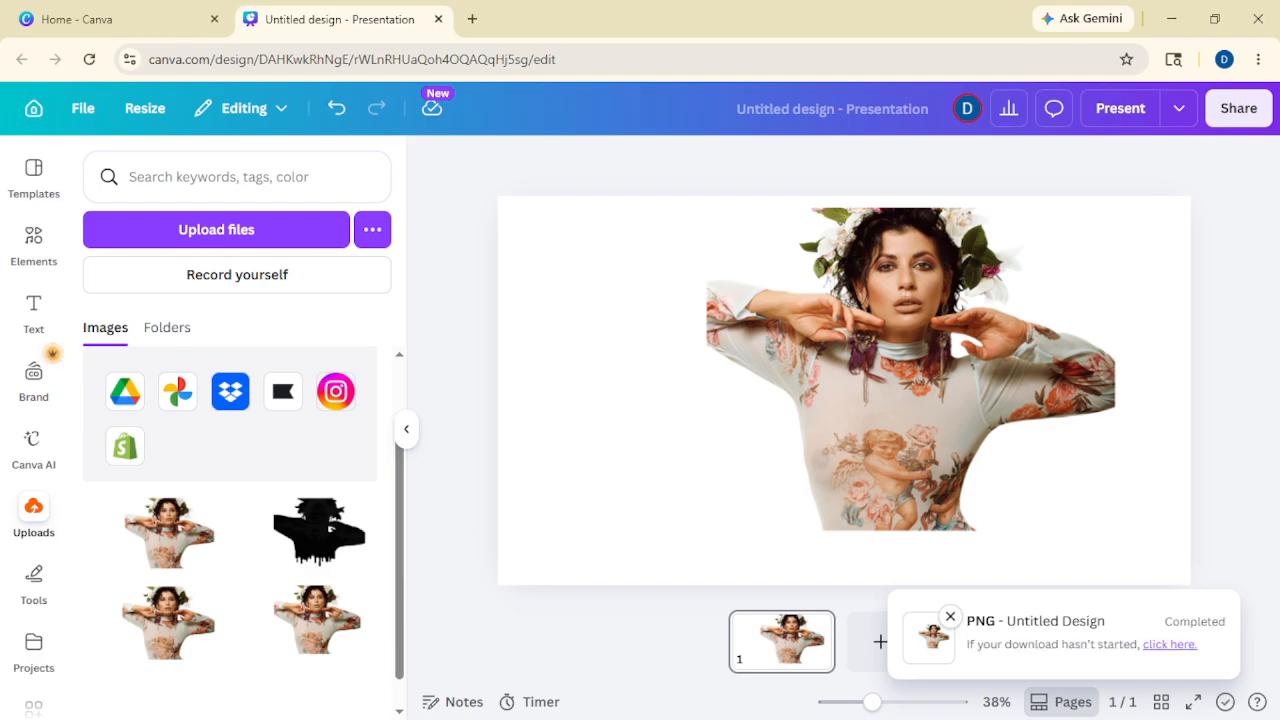
left_click(950, 617)
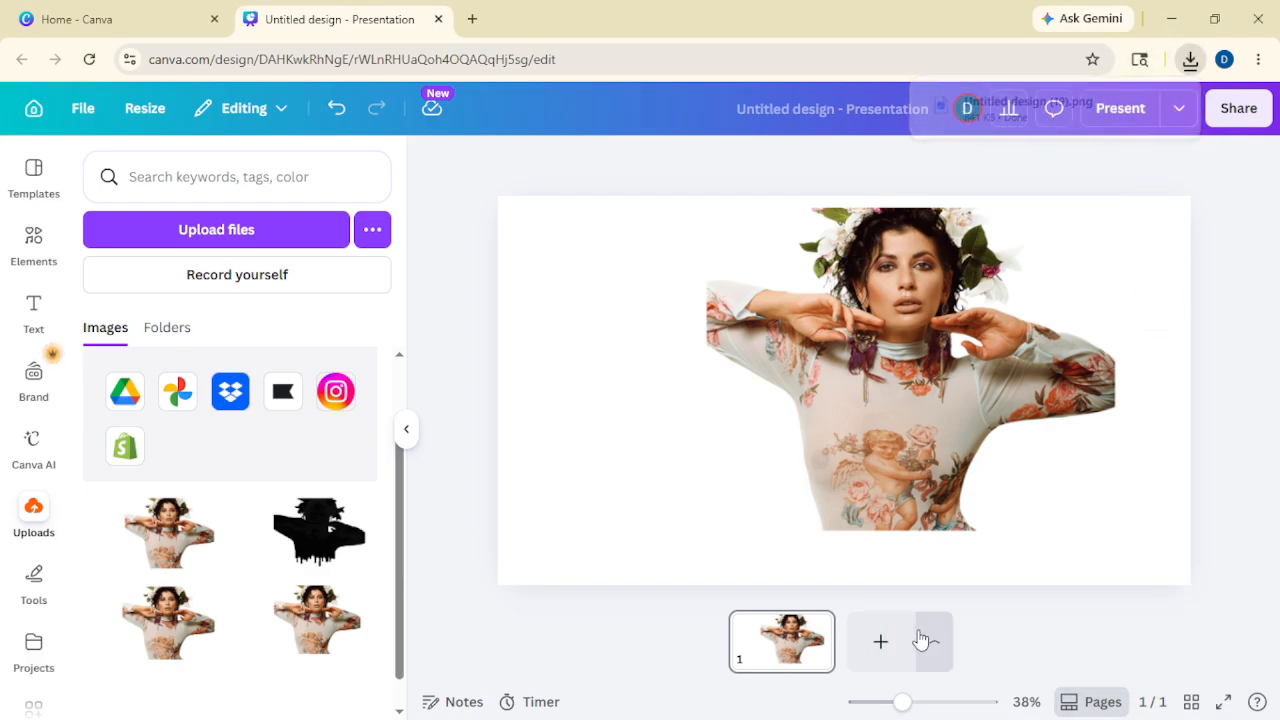
Add a second page, place the downloaded PNG on it and enlarge the image to fill the page.
left_click(882, 640)
left_click(1190, 59)
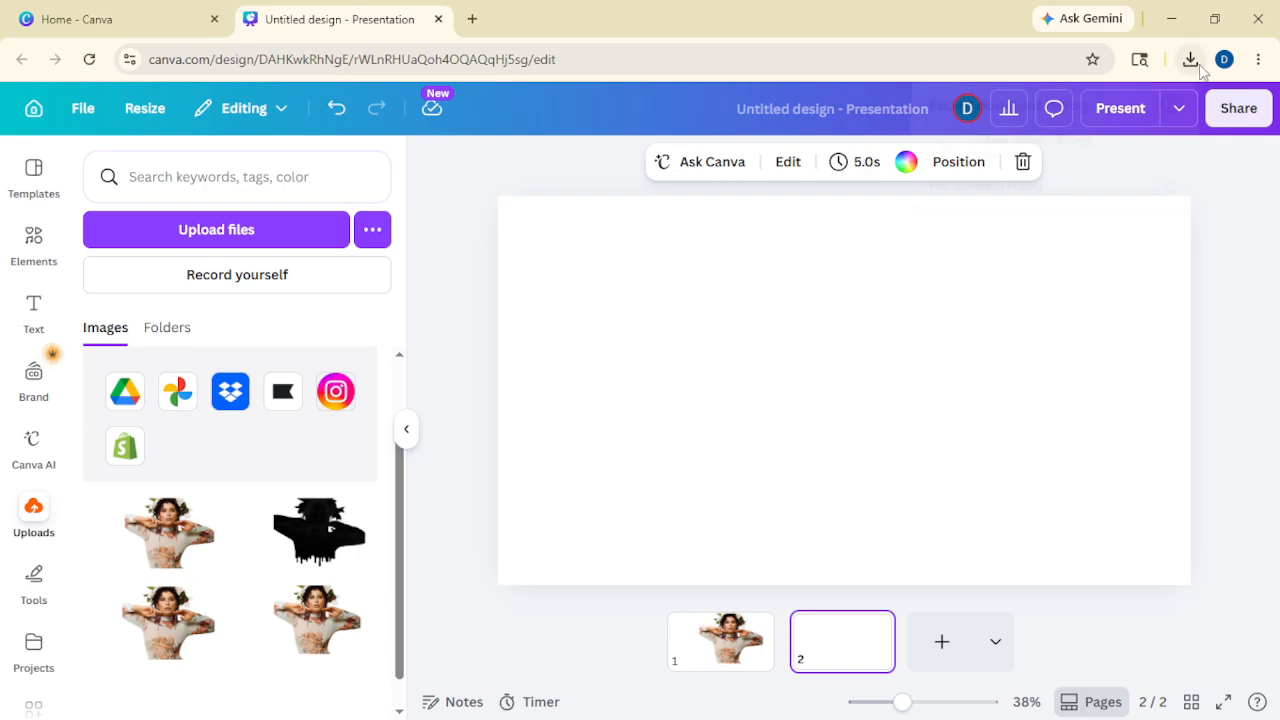
left_click_drag(984, 160, 751, 285)
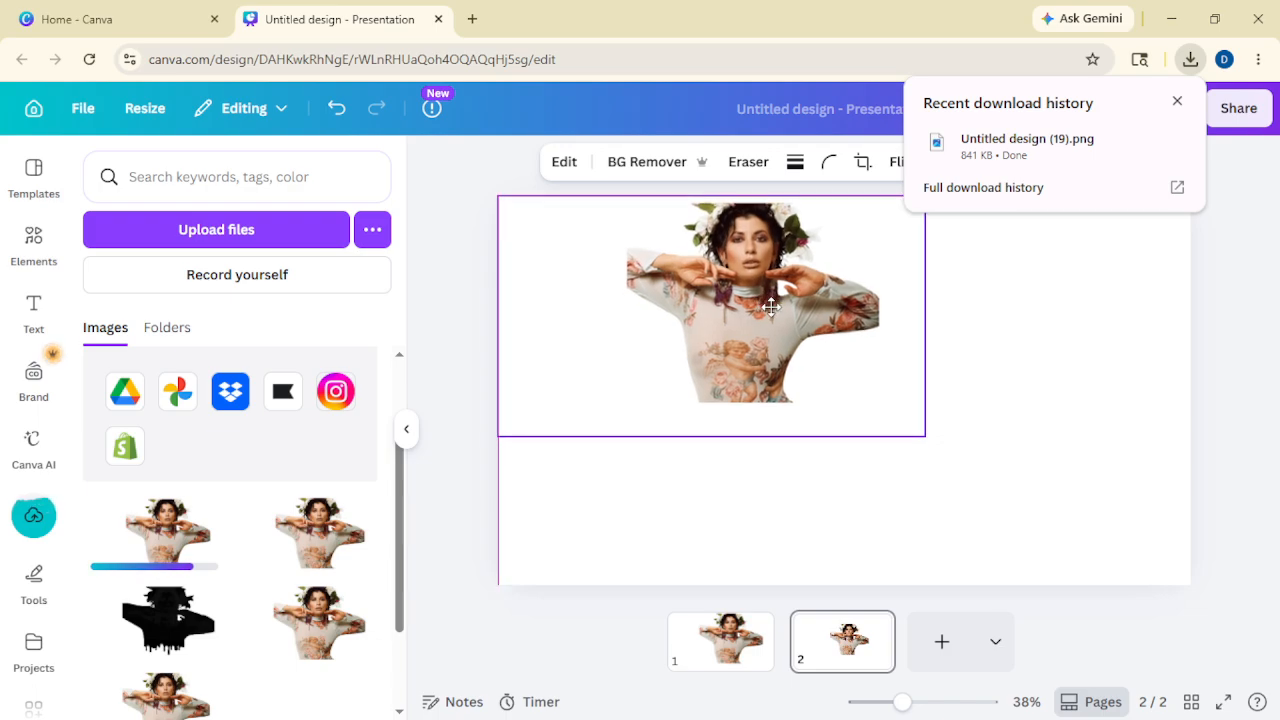
left_click_drag(925, 437, 1183, 608)
Return to page 1 and search the elements for "drip", limiting the results to graphics.
left_click(735, 645)
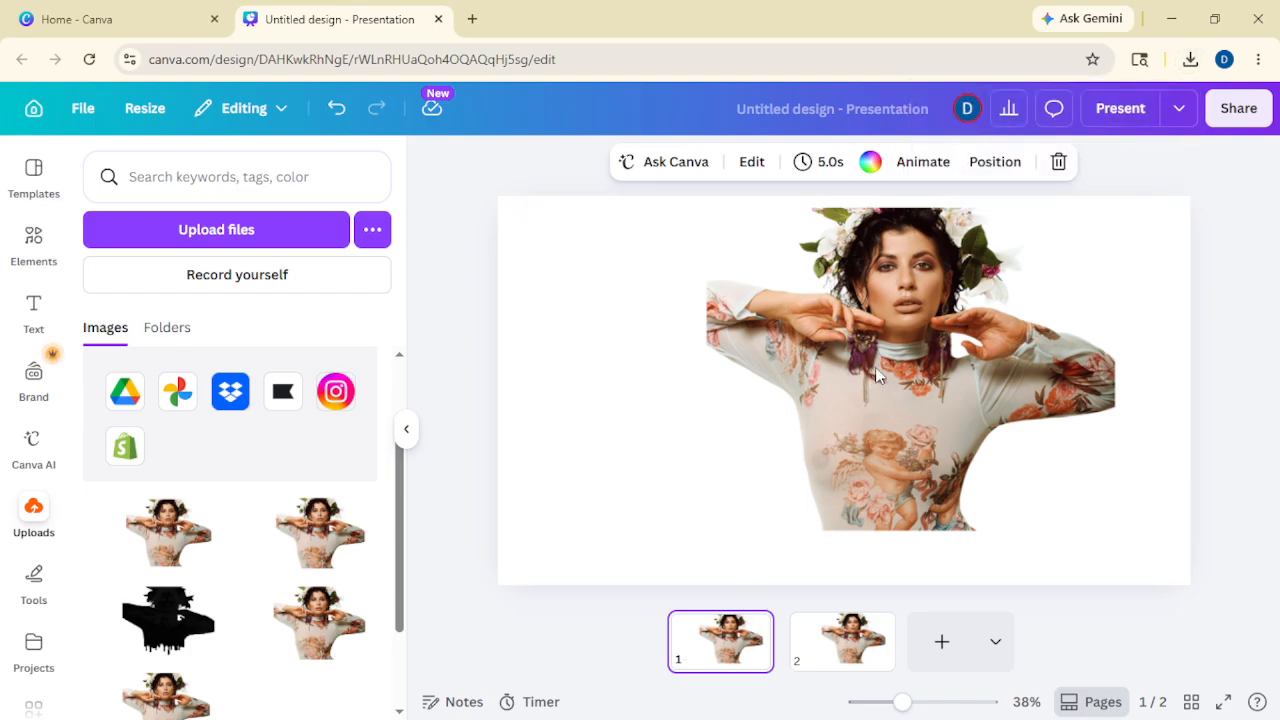
left_click(33, 245)
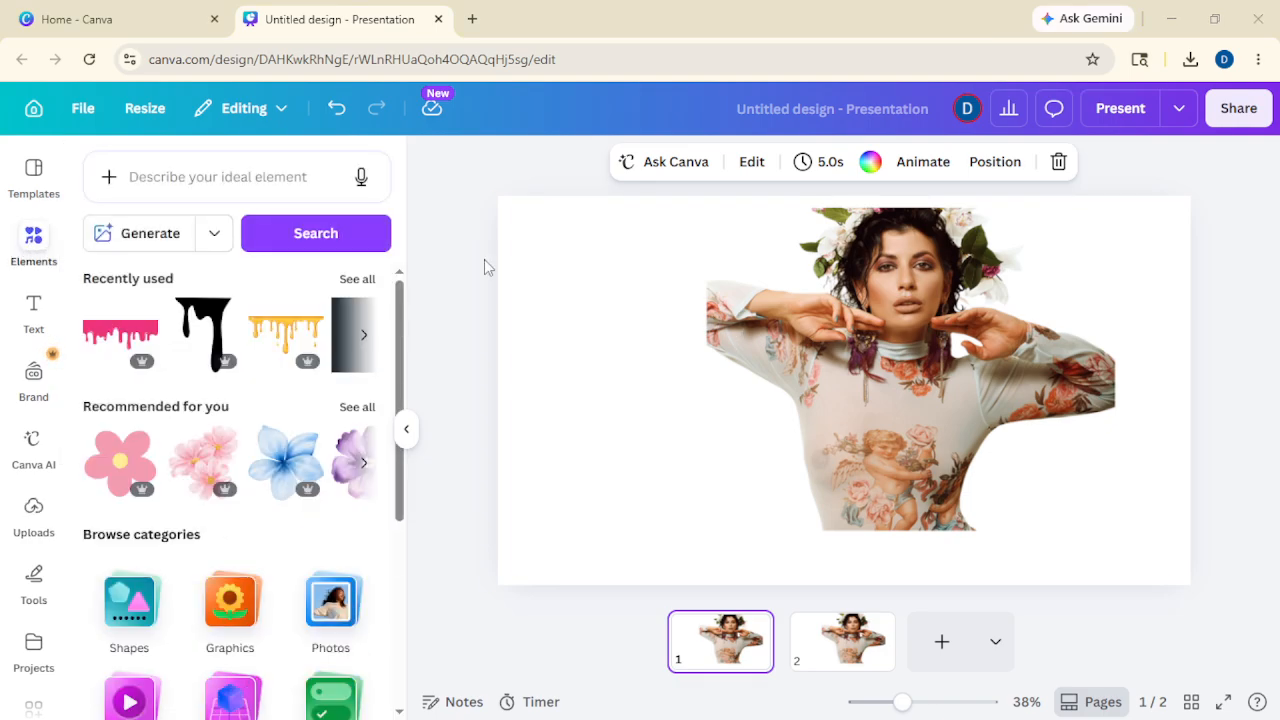
left_click(175, 178)
type("dr")
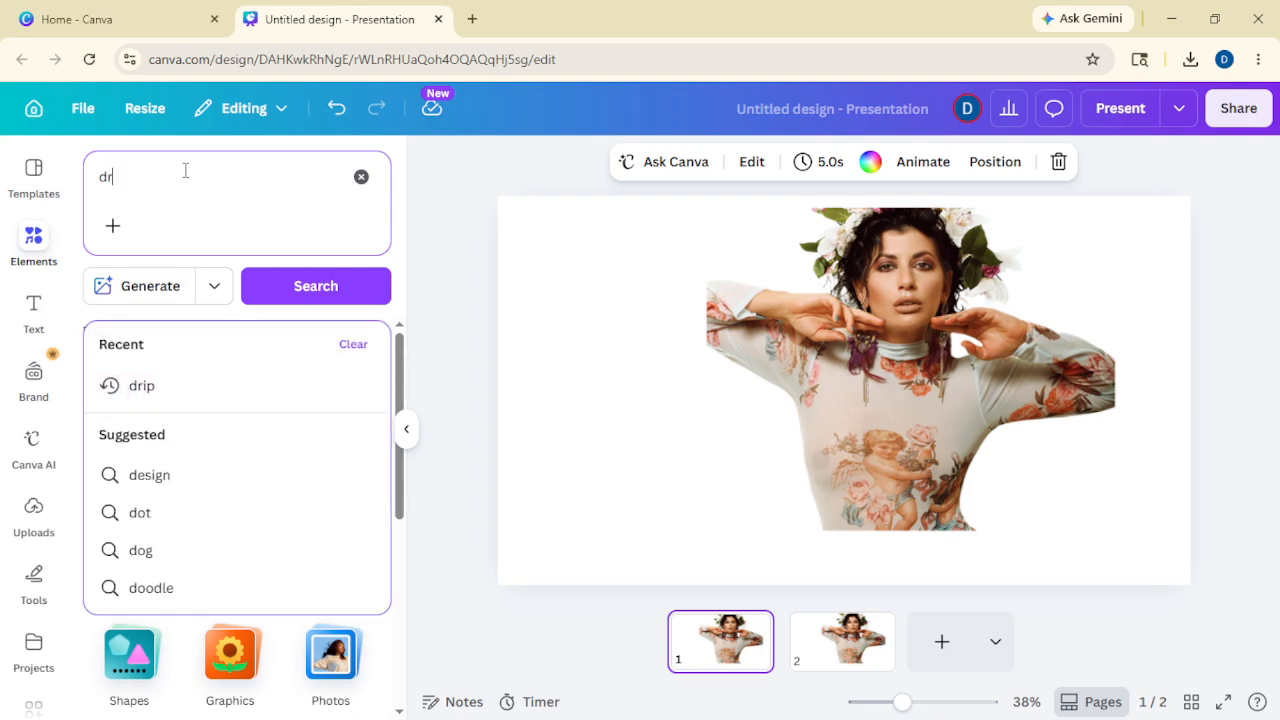
type("ip")
key("Return")
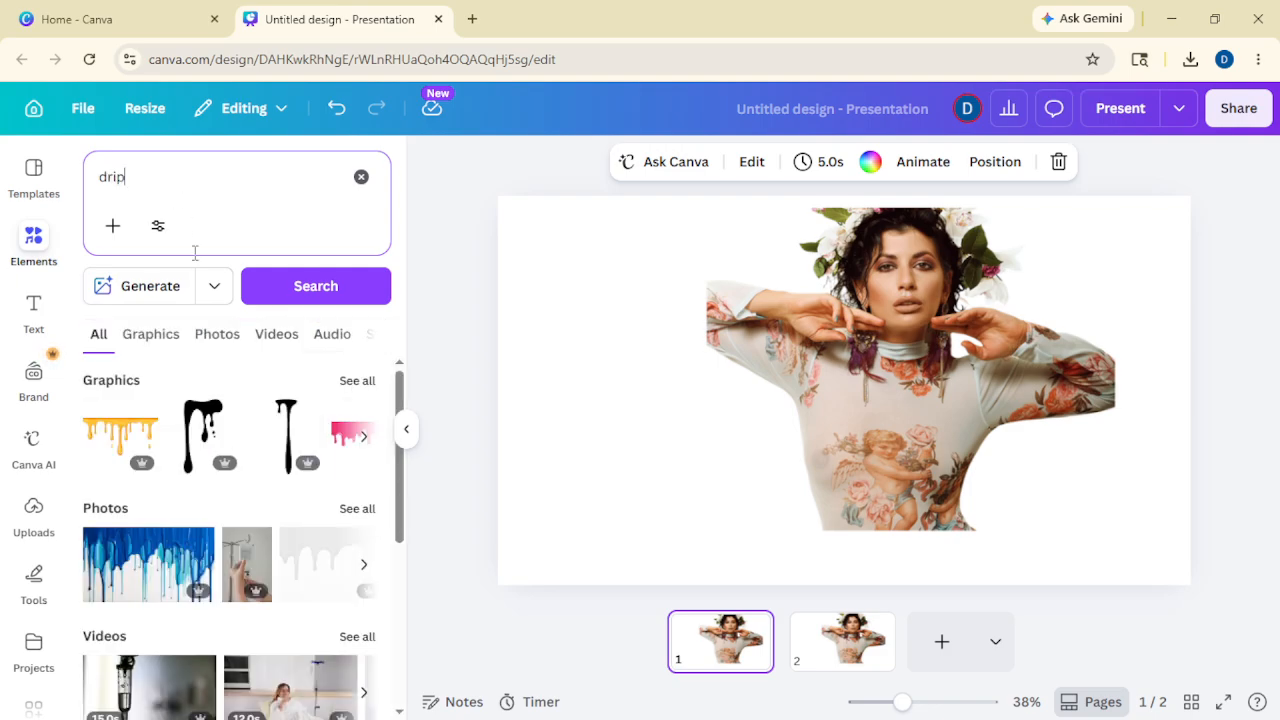
left_click(150, 334)
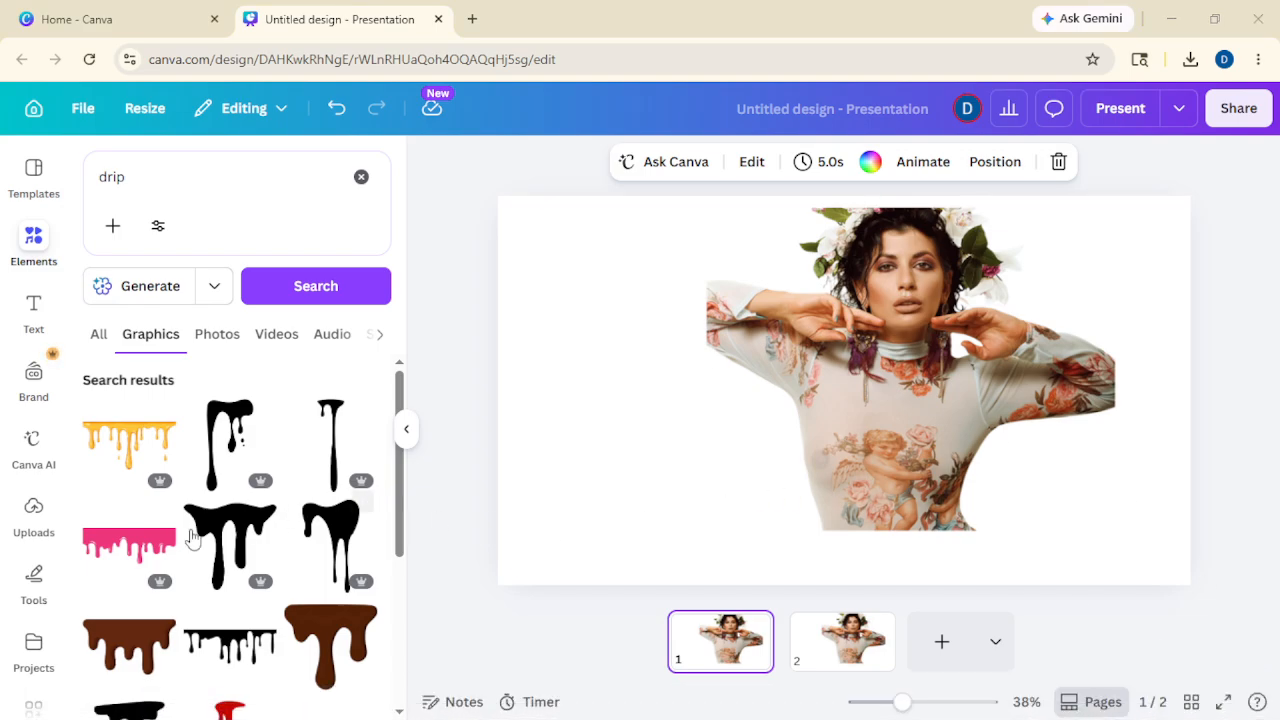
Place the pink drip graphic over the woman's torso and recolor it black.
left_click(128, 545)
left_click_drag(800, 374, 843, 425)
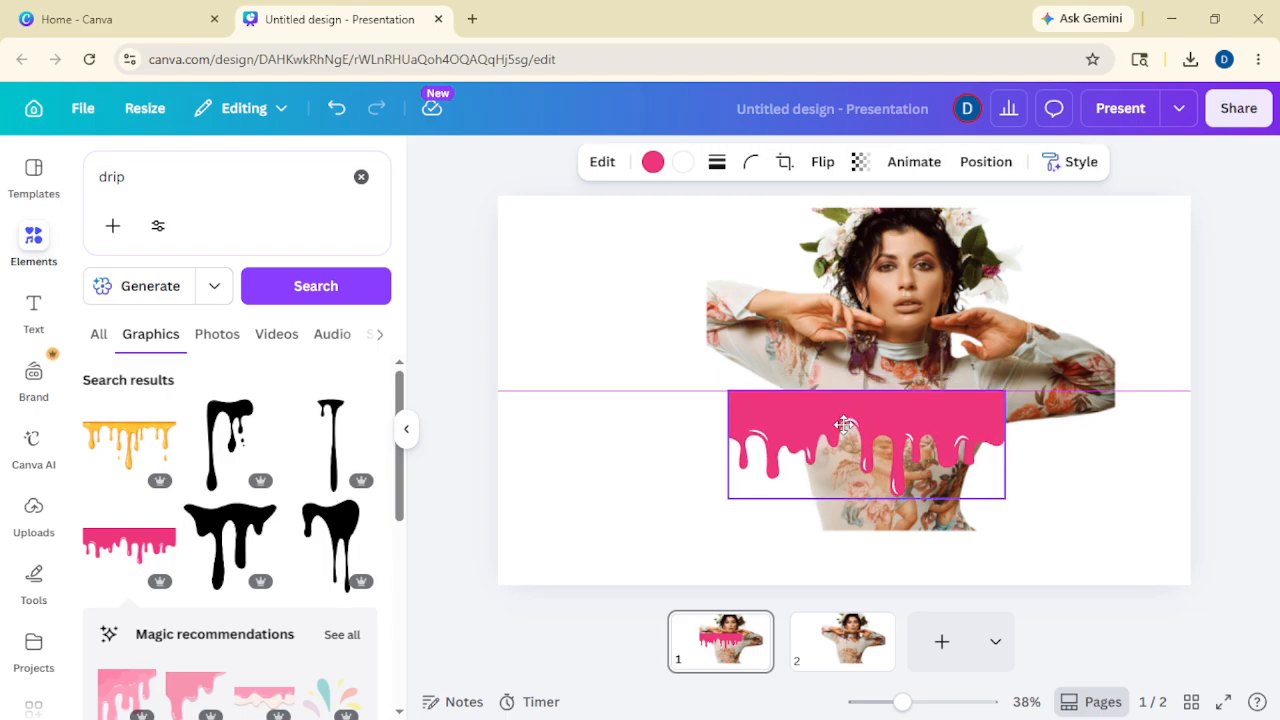
left_click(652, 161)
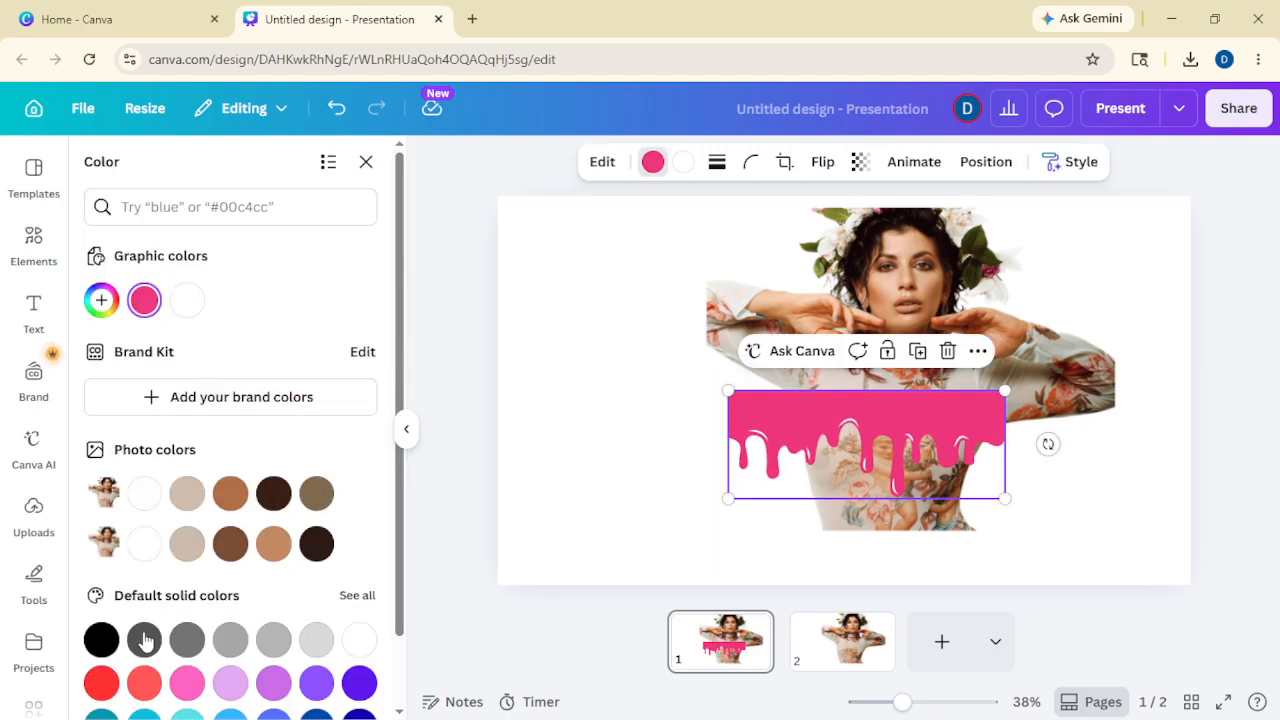
left_click(102, 638)
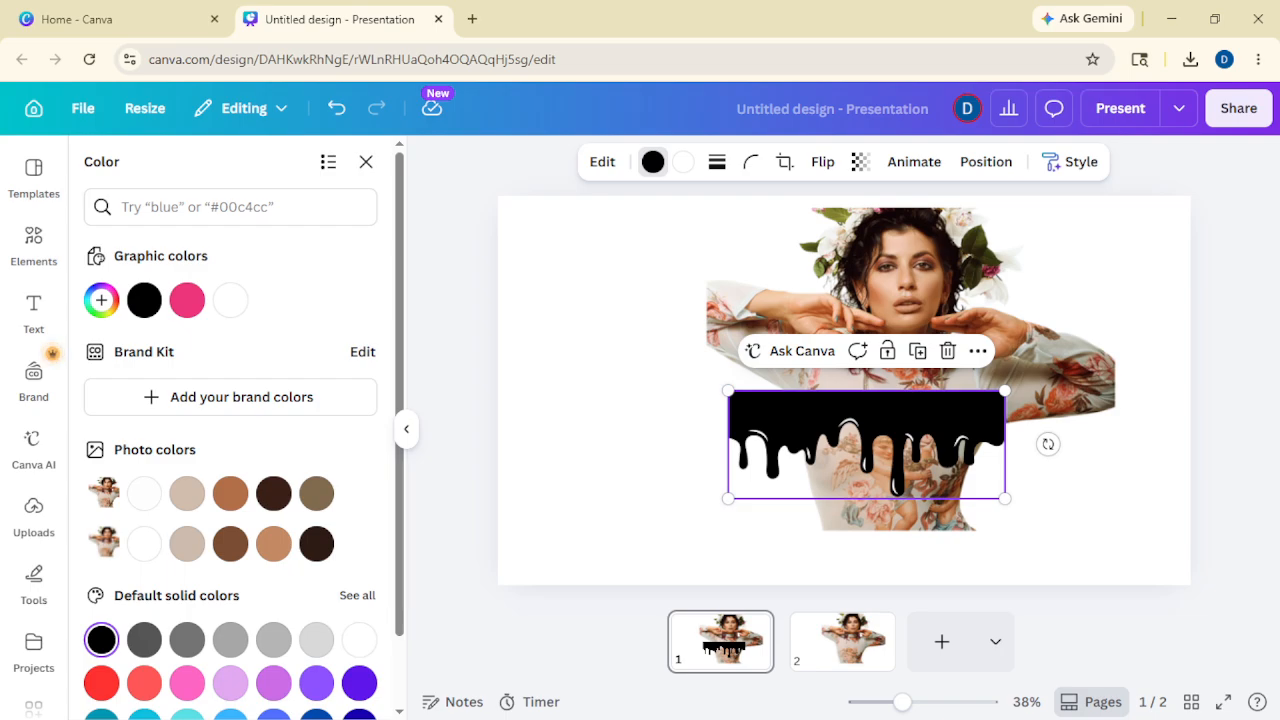
Move the black drip graphic down to the woman's waist and scale it to match the body's width.
left_click(920, 702)
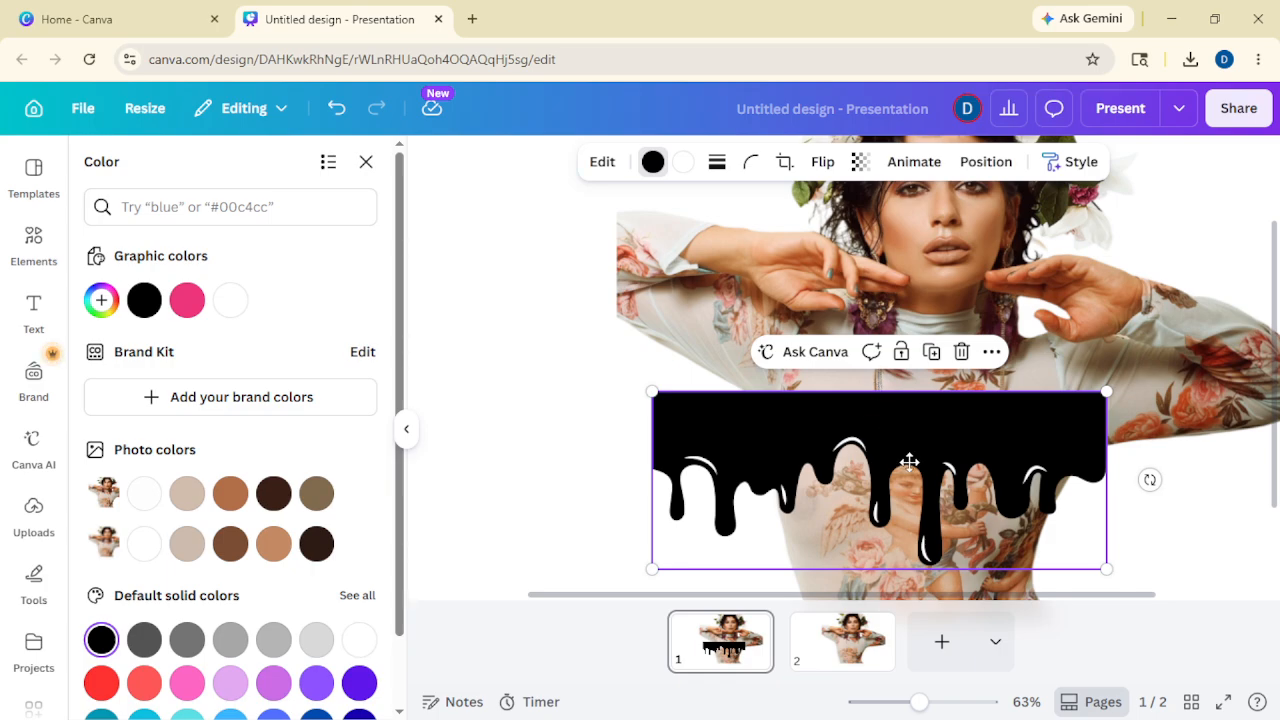
left_click_drag(909, 461, 1007, 517)
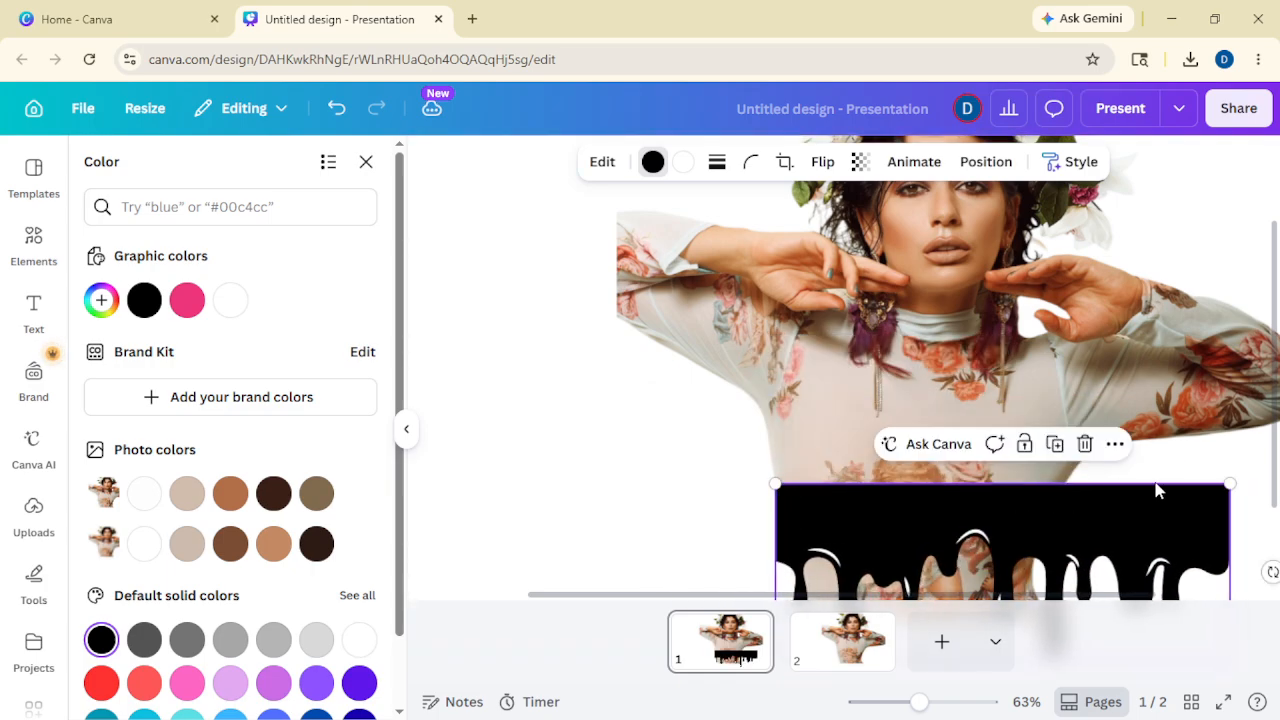
left_click_drag(1227, 484, 1063, 457)
left_click_drag(1014, 514, 1016, 528)
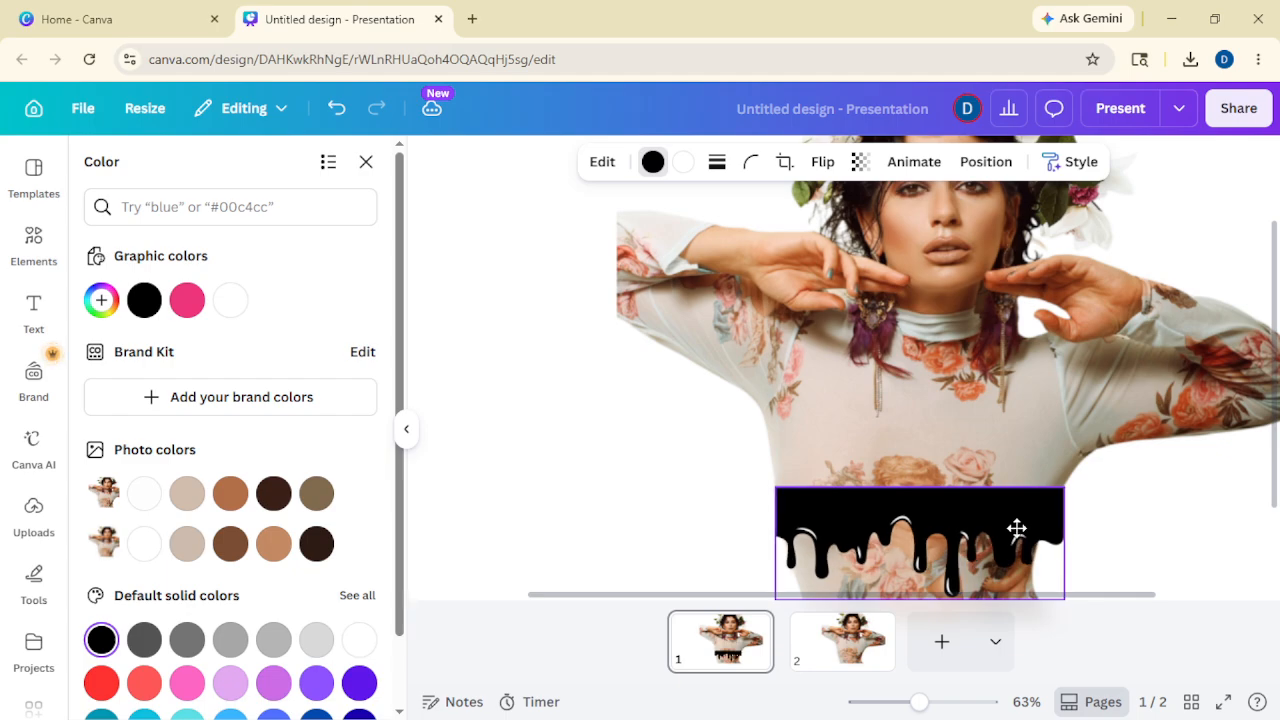
left_click_drag(1065, 487, 1135, 508)
left_click(1135, 508)
left_click(1017, 517)
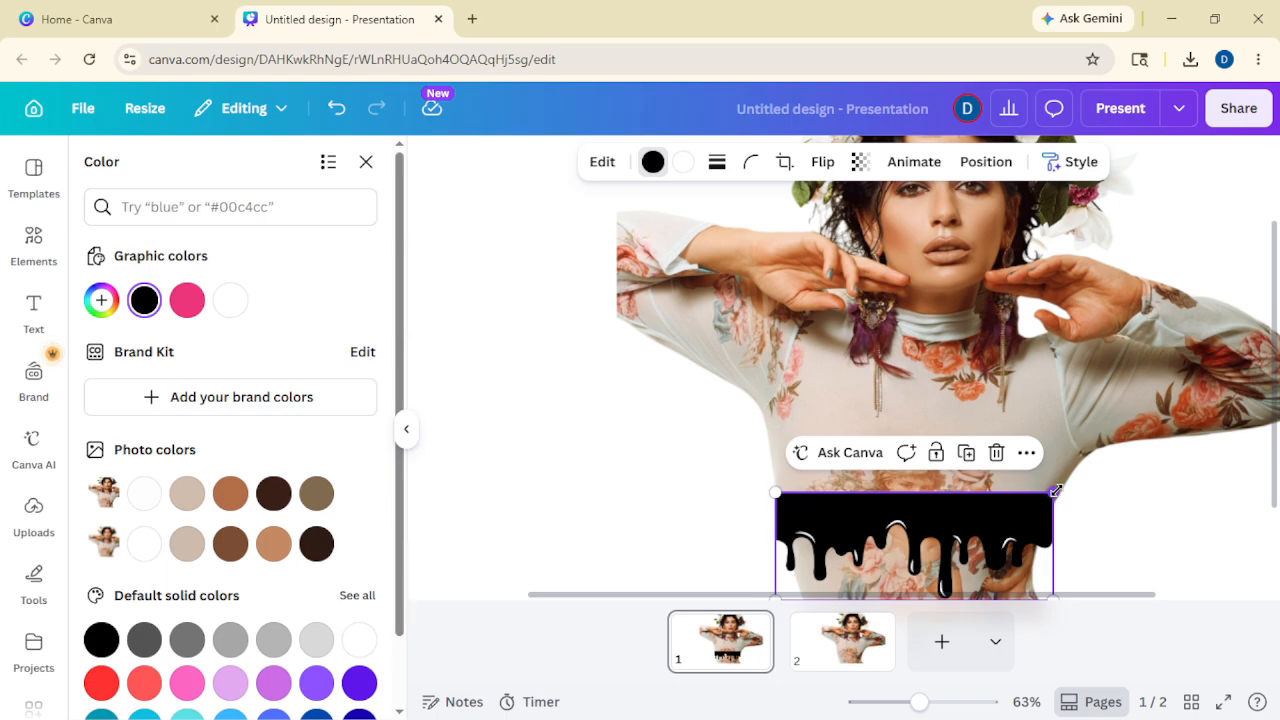
left_click_drag(1056, 491, 1061, 489)
left_click(1131, 491)
left_click(1038, 509)
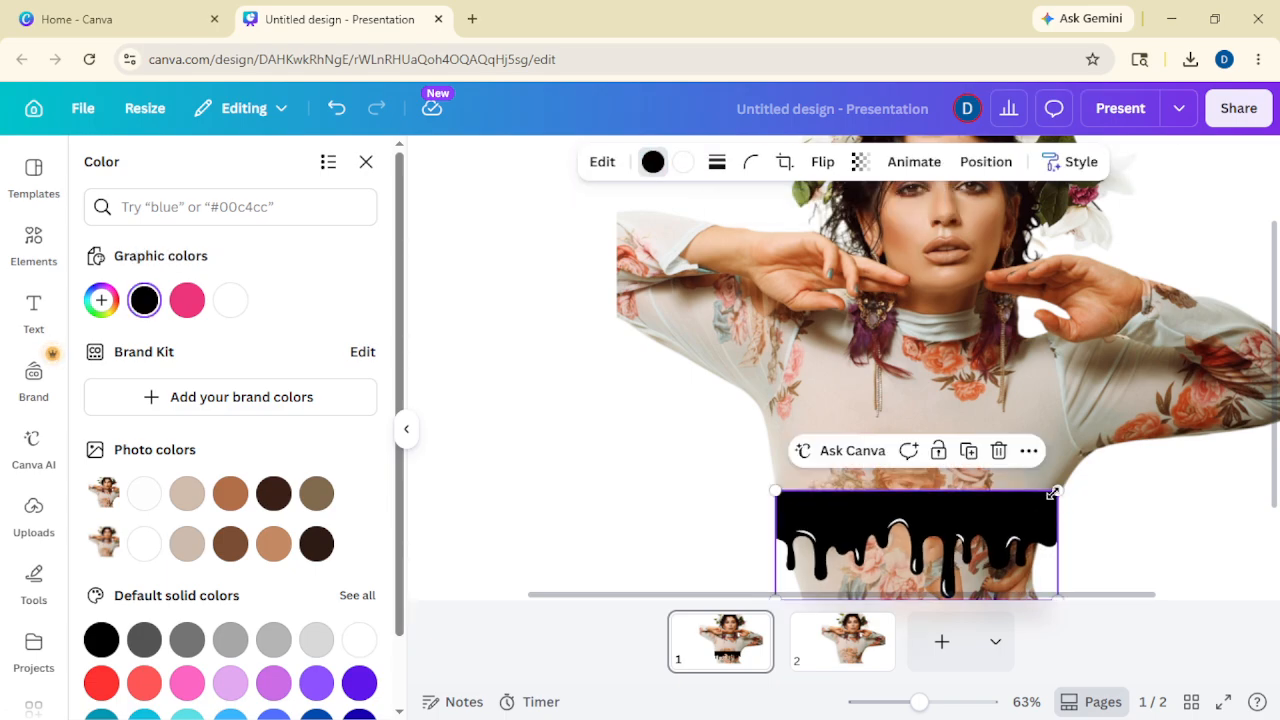
left_click_drag(1061, 489, 1126, 491)
left_click(1126, 491)
Apply the Custom duotone filter to the woman photo on page 1.
left_click_drag(919, 707, 903, 702)
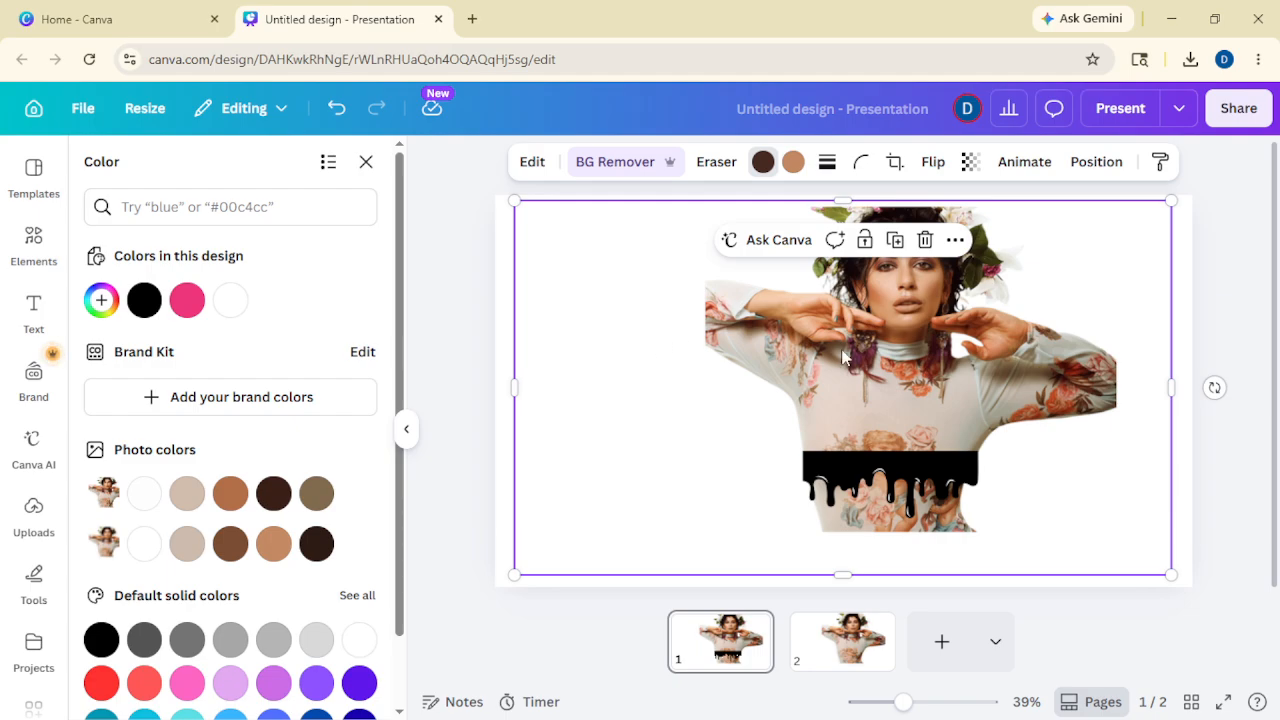
left_click(533, 163)
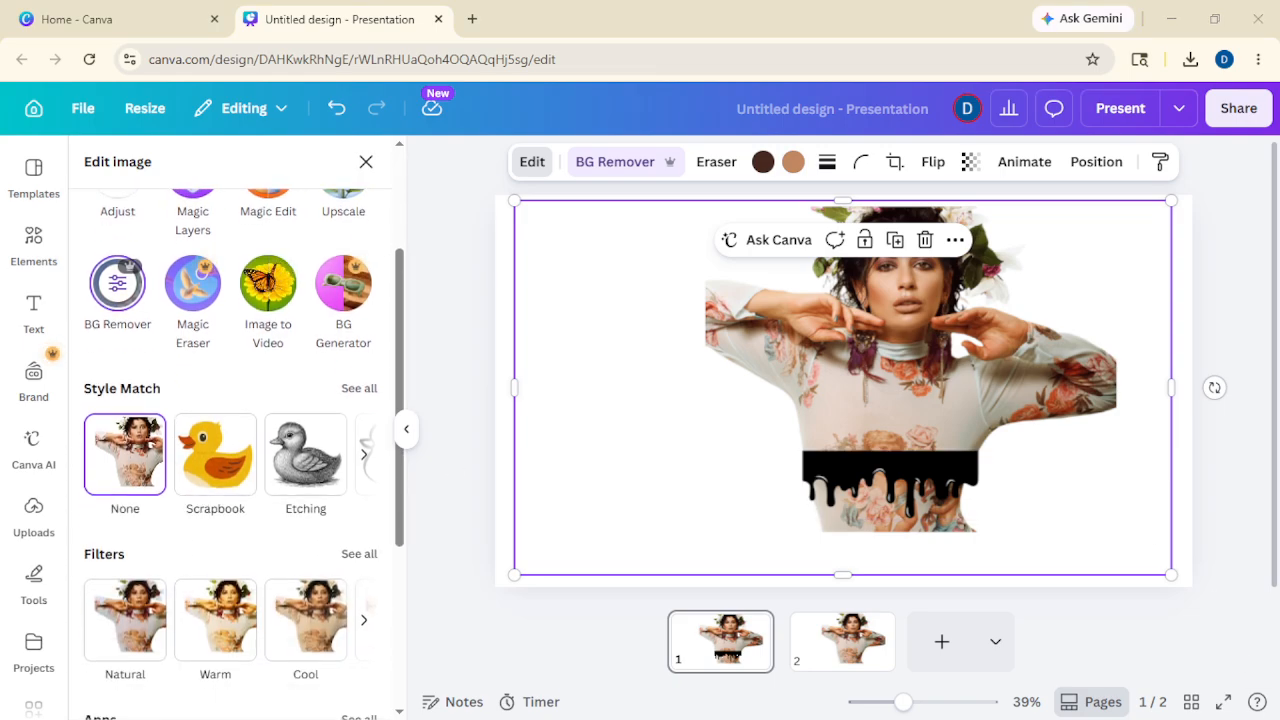
scroll(309, 543, "down", 3)
left_click(358, 366)
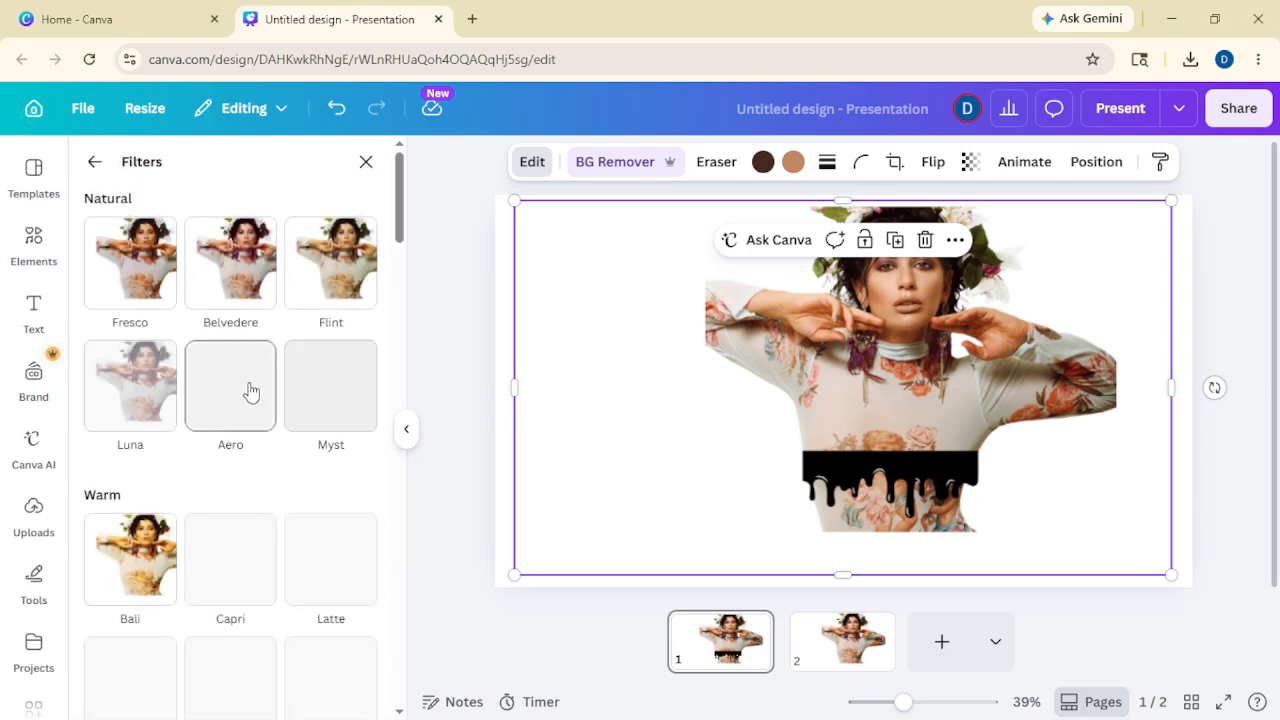
scroll(190, 431, "down", 10)
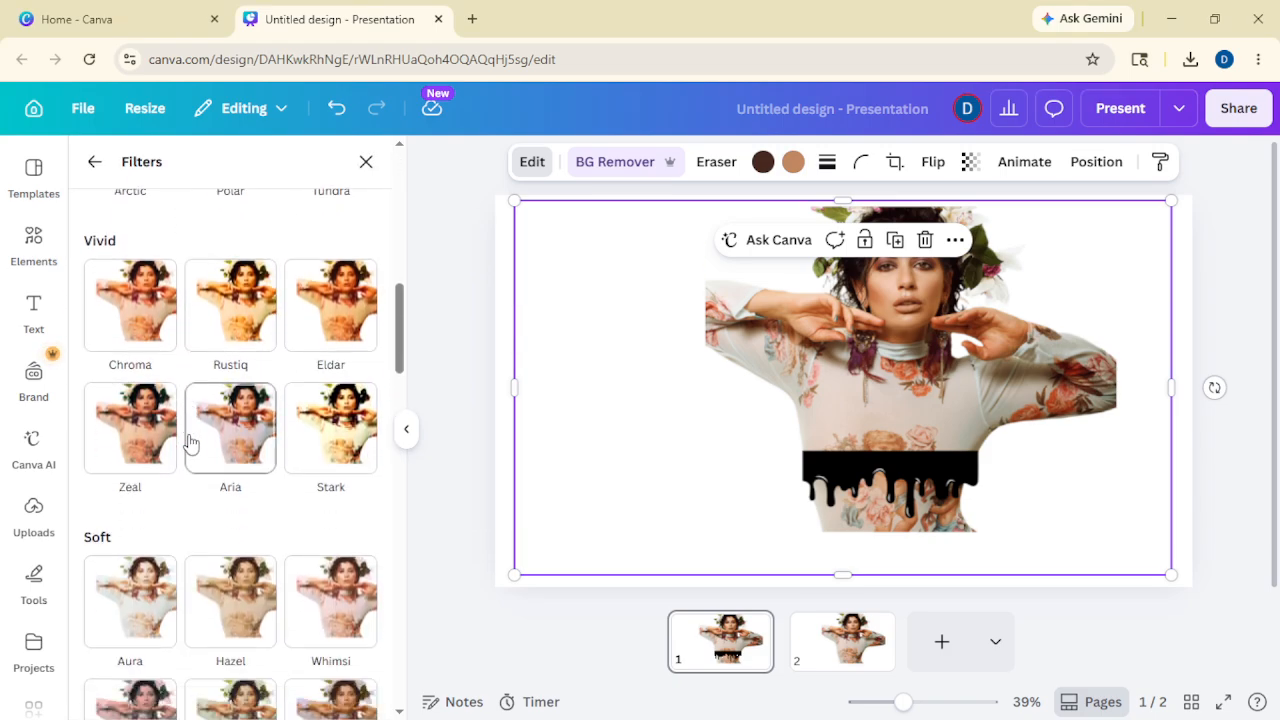
scroll(190, 443, "down", 10)
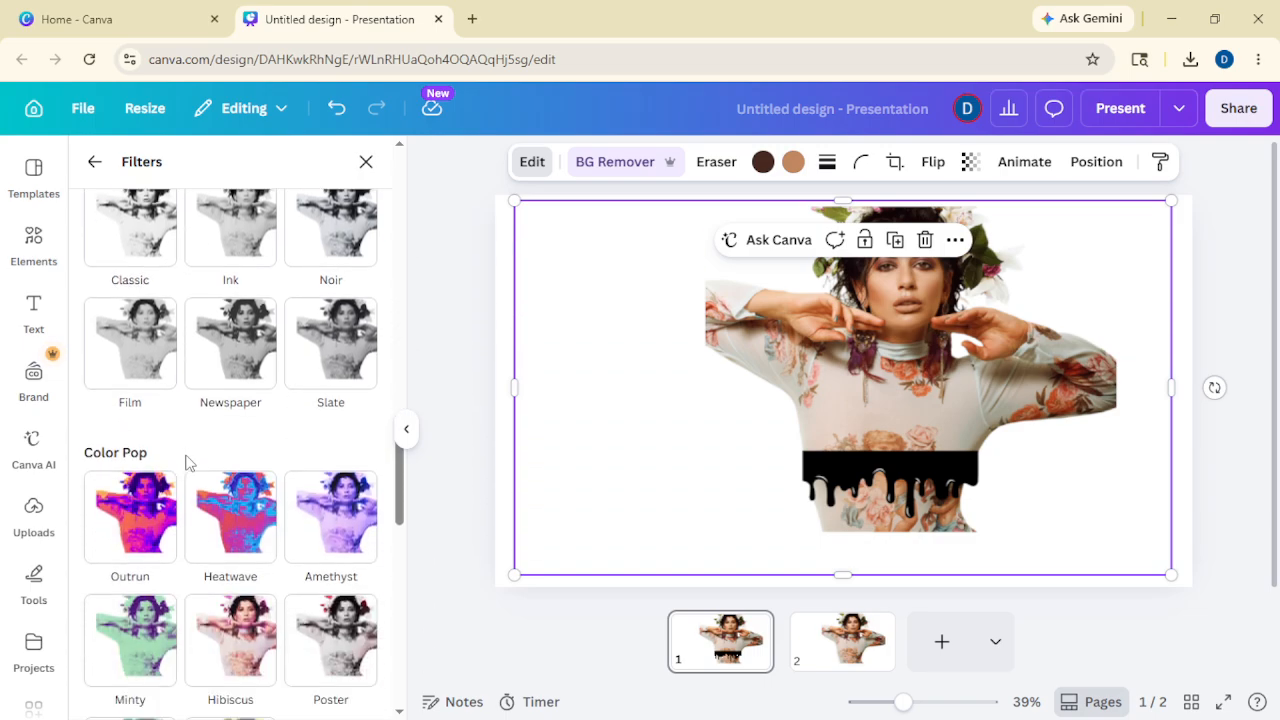
scroll(187, 464, "down", 6)
left_click(170, 440)
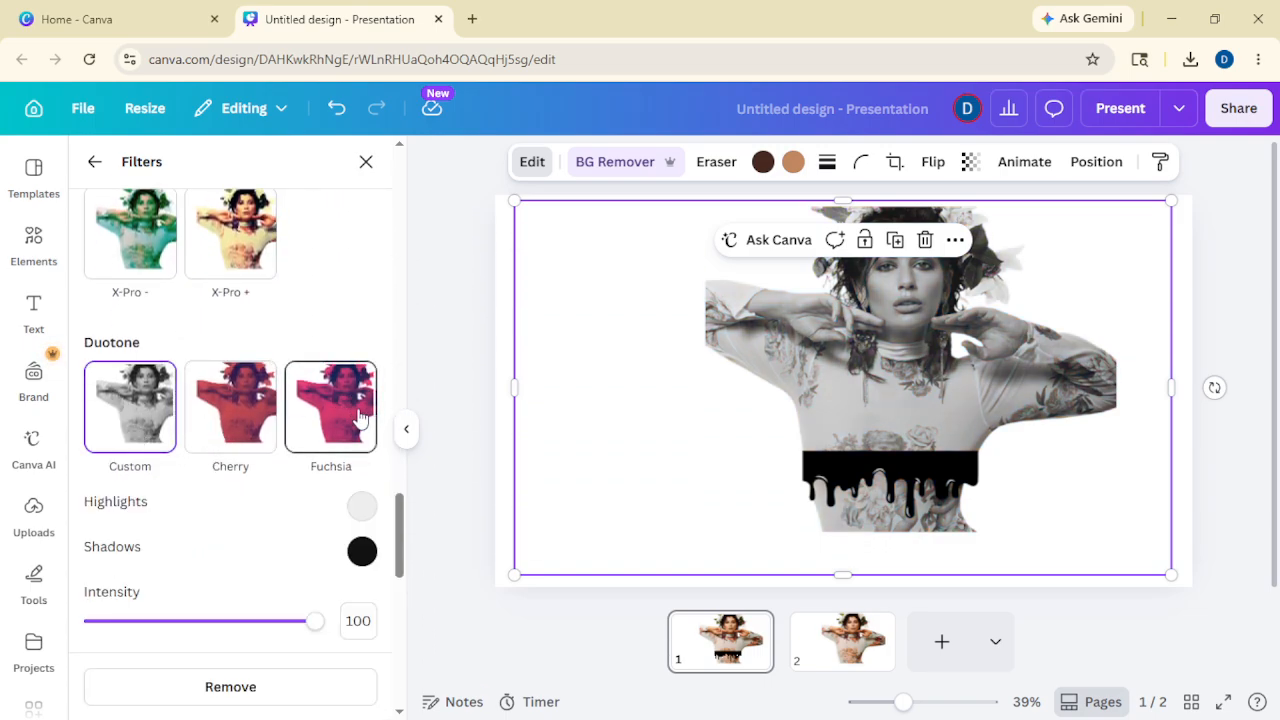
Darken the photo's duotone highlights to near black and crop its lower edge up to the top of the drip graphic.
left_click(362, 505)
left_click(369, 331)
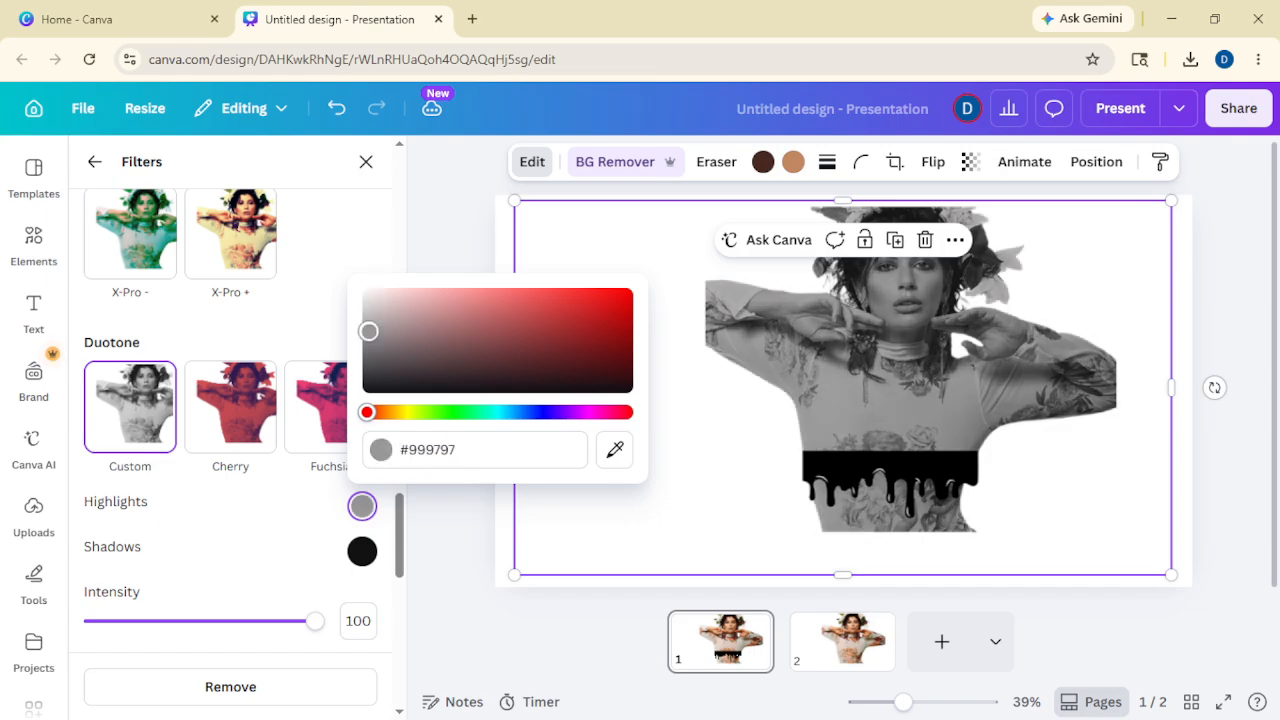
left_click_drag(369, 331, 366, 388)
left_click(457, 229)
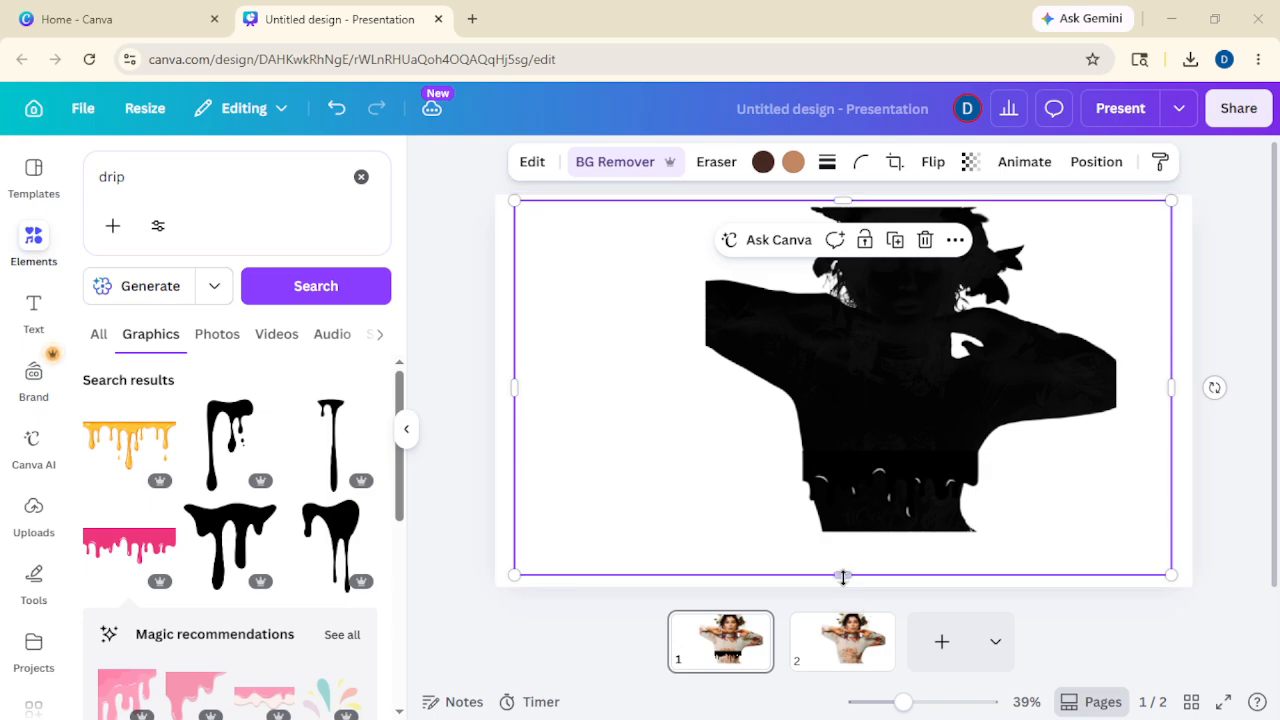
left_click_drag(843, 576, 838, 448)
left_click(686, 506)
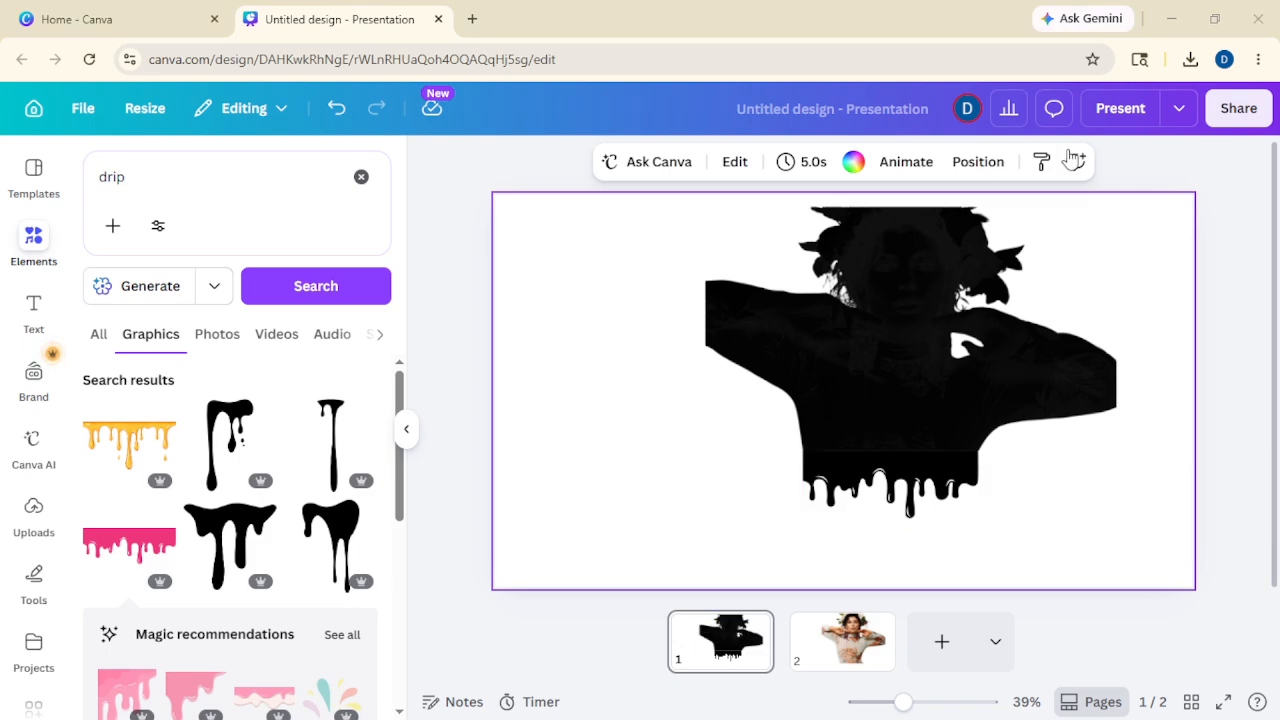
Download only page 1, the black drip silhouette, as a PNG at 1,920 × 1,080 px.
left_click(1228, 118)
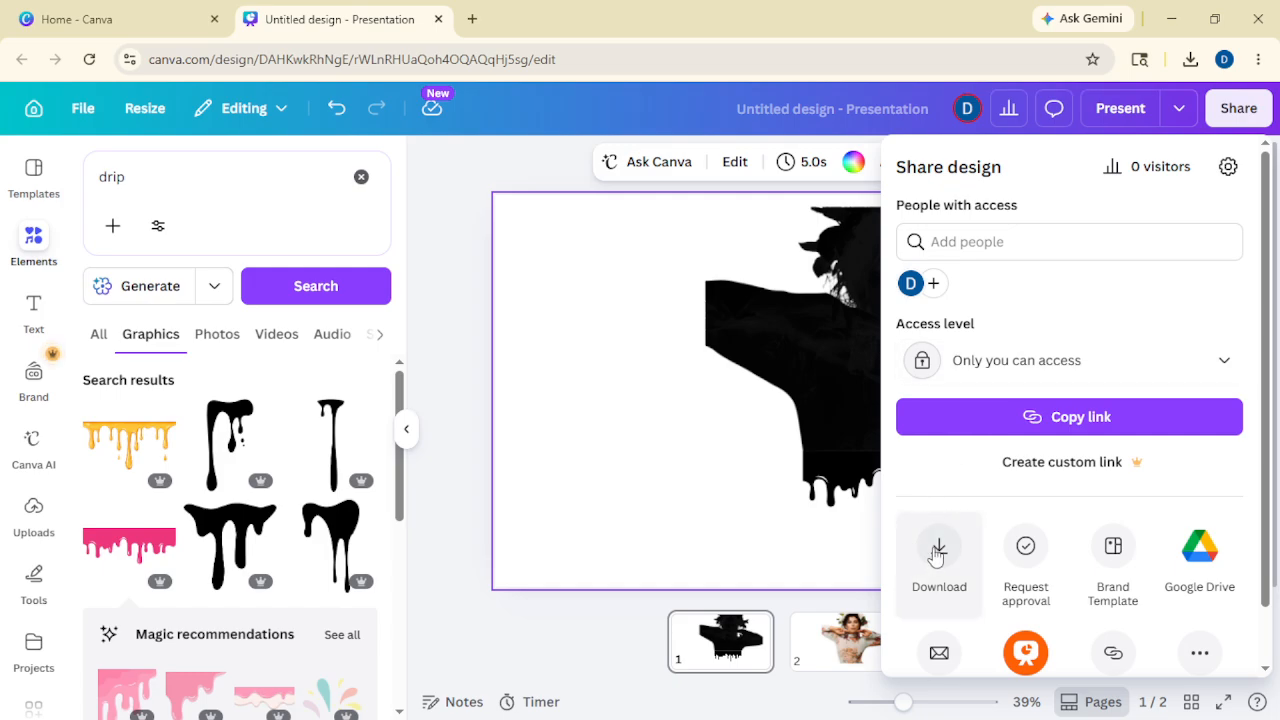
left_click(932, 545)
left_click(1065, 322)
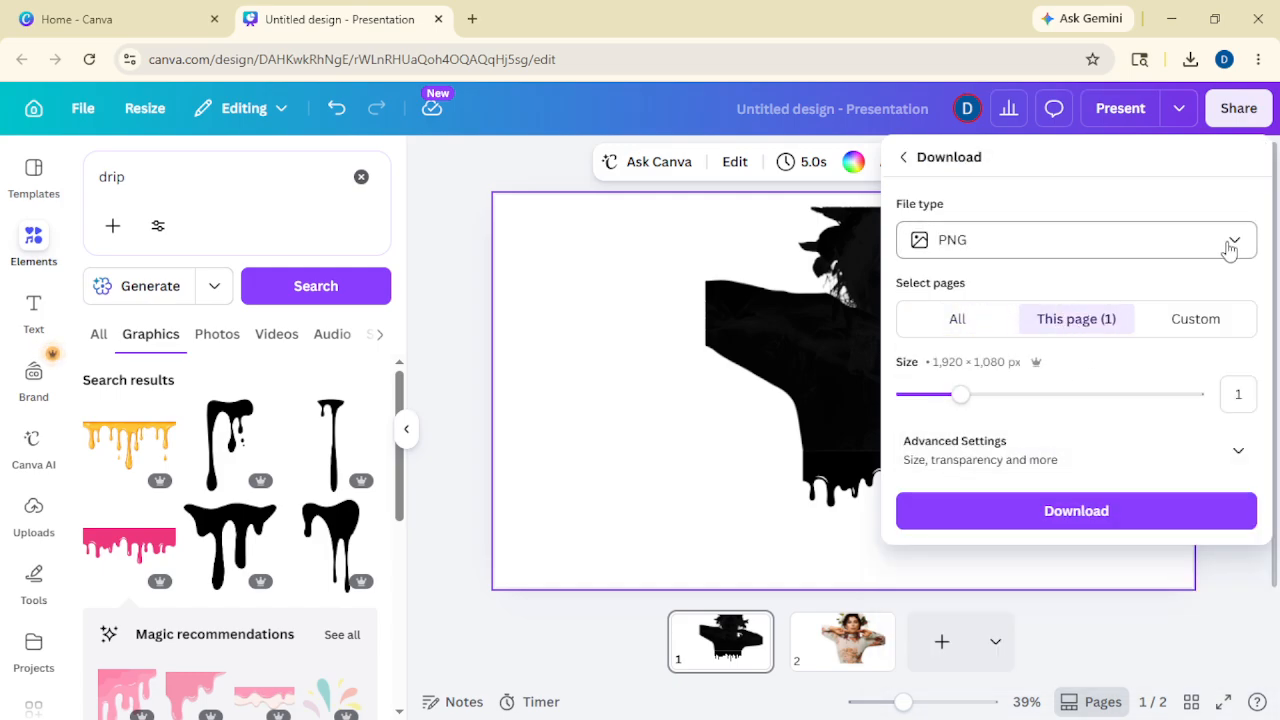
left_click(1058, 514)
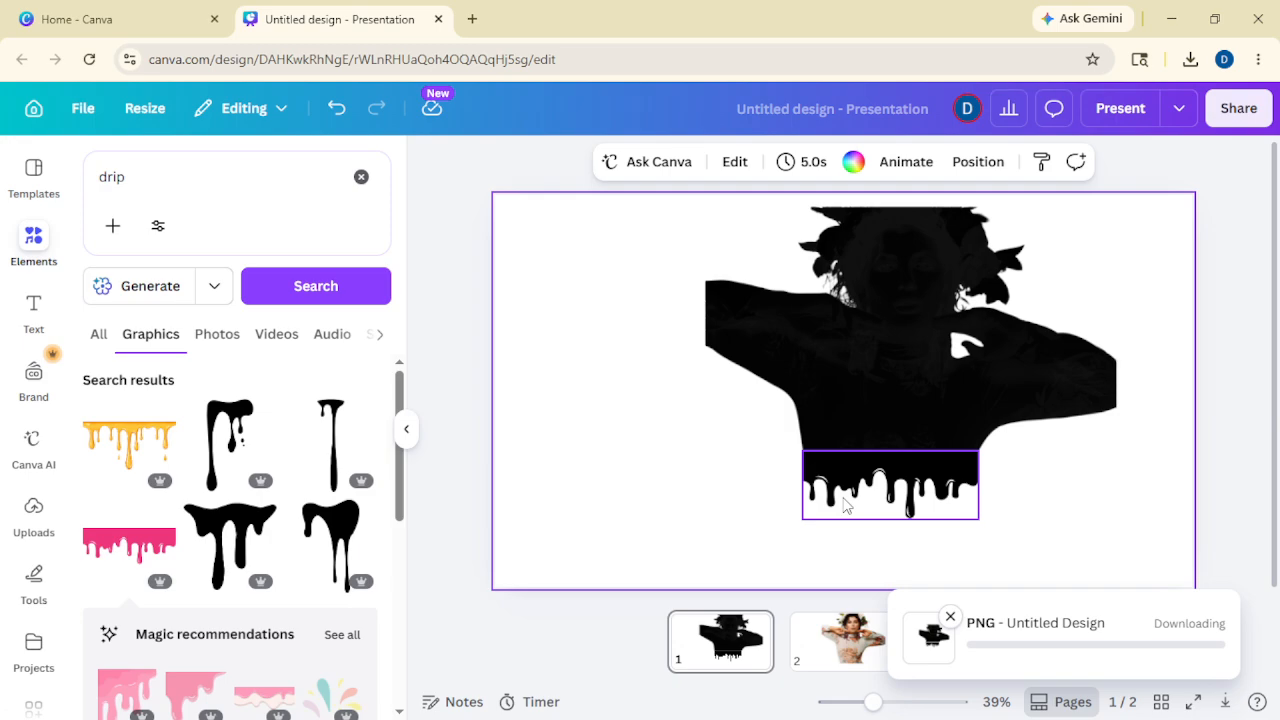
left_click(816, 549)
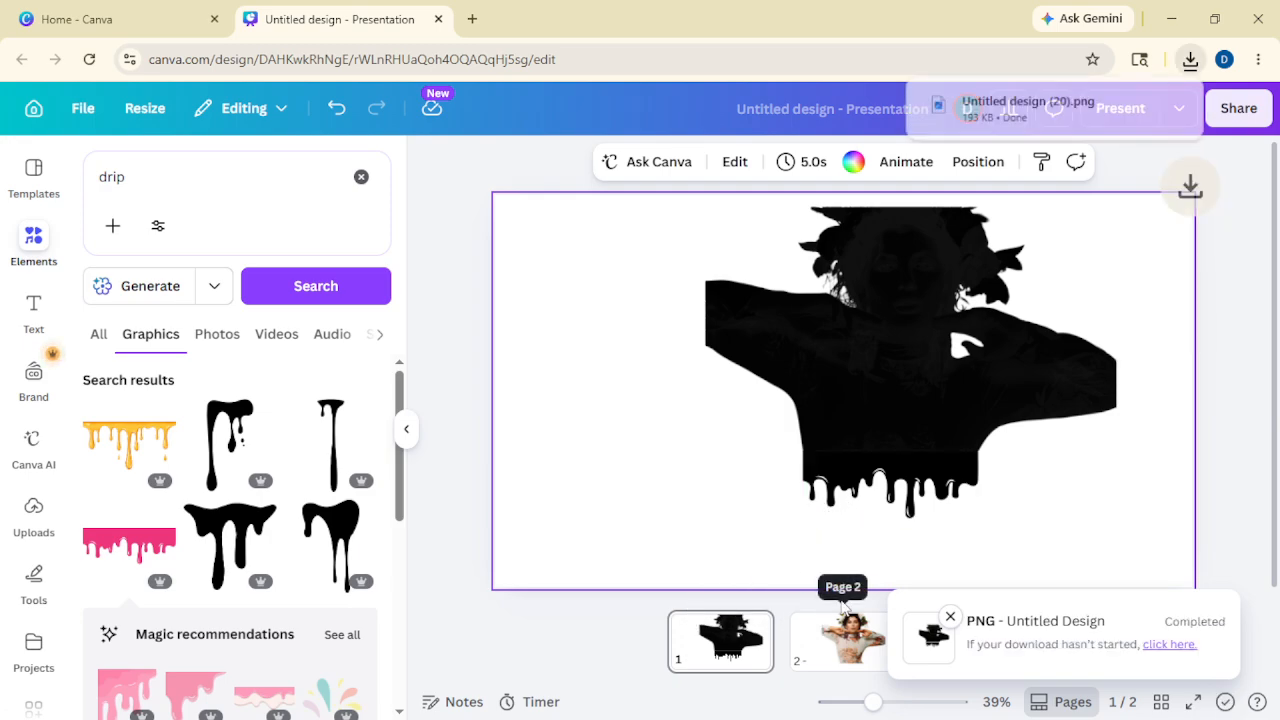
left_click(950, 616)
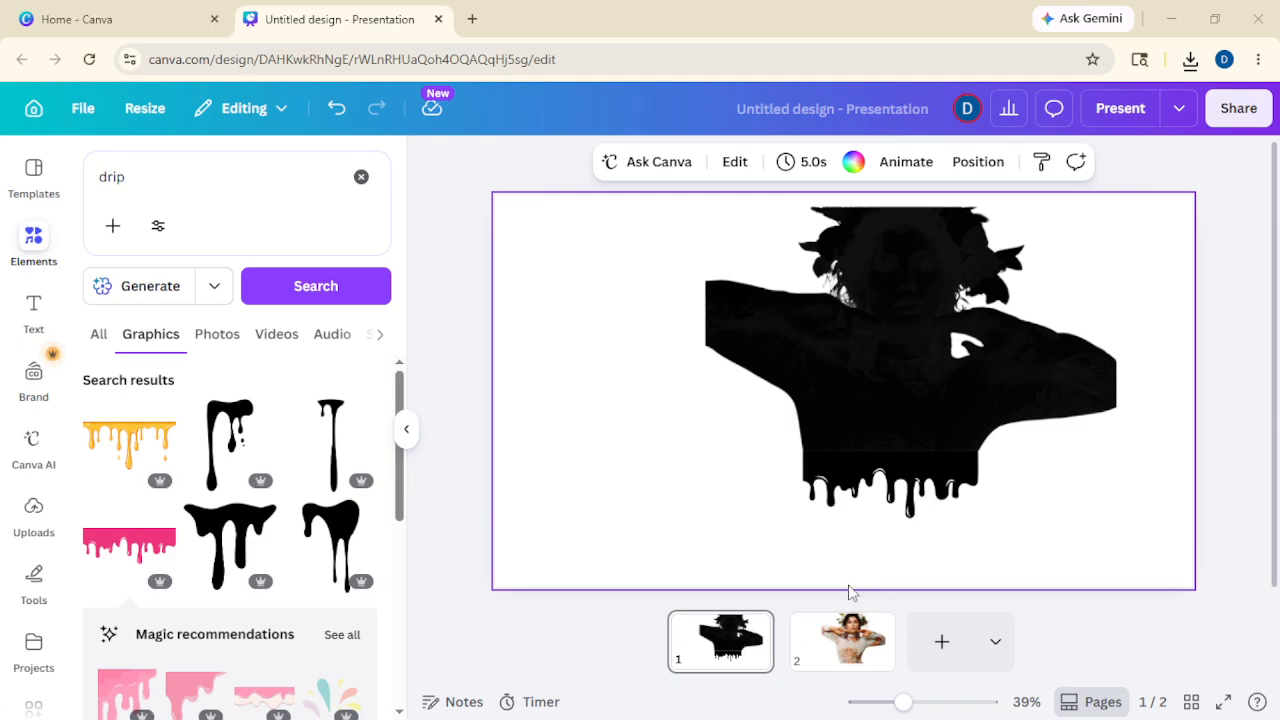
Place the downloaded Untitled design (20).png over page 2 at full-page size and crop its left edge slightly inward.
left_click(843, 642)
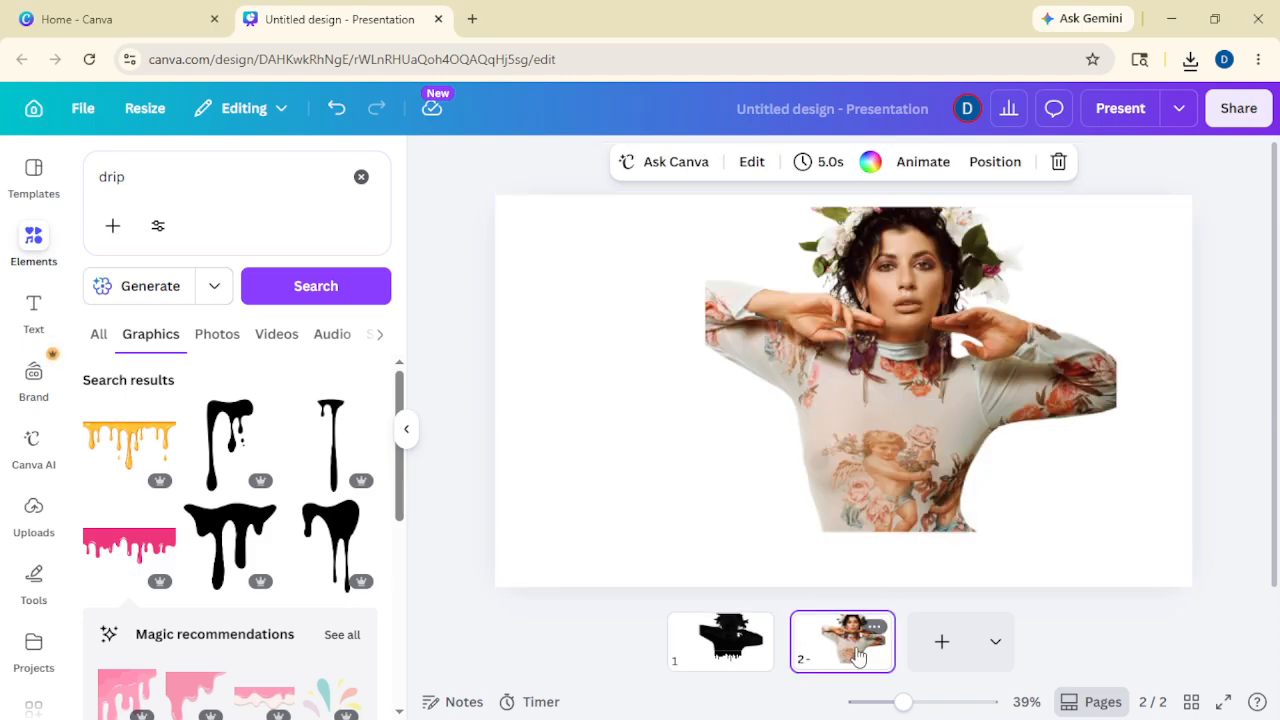
left_click(1190, 62)
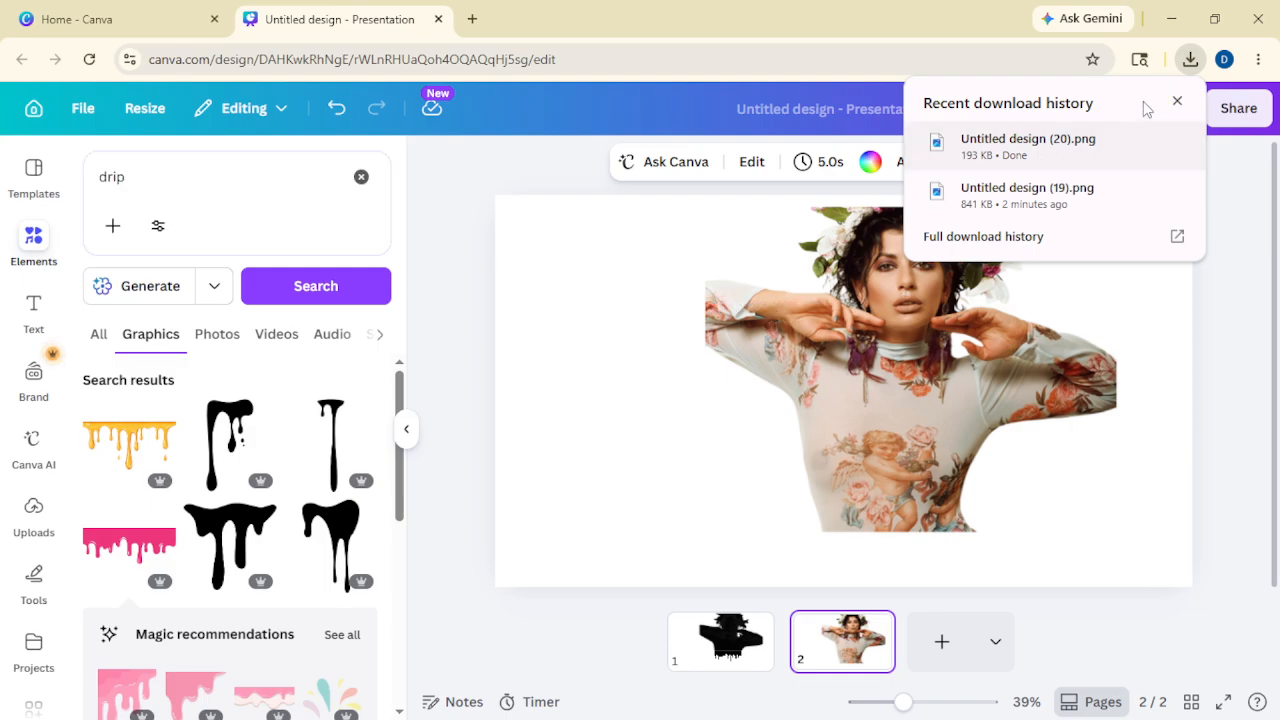
key("ctrl+v")
left_click(1177, 101)
left_click_drag(895, 338, 768, 268)
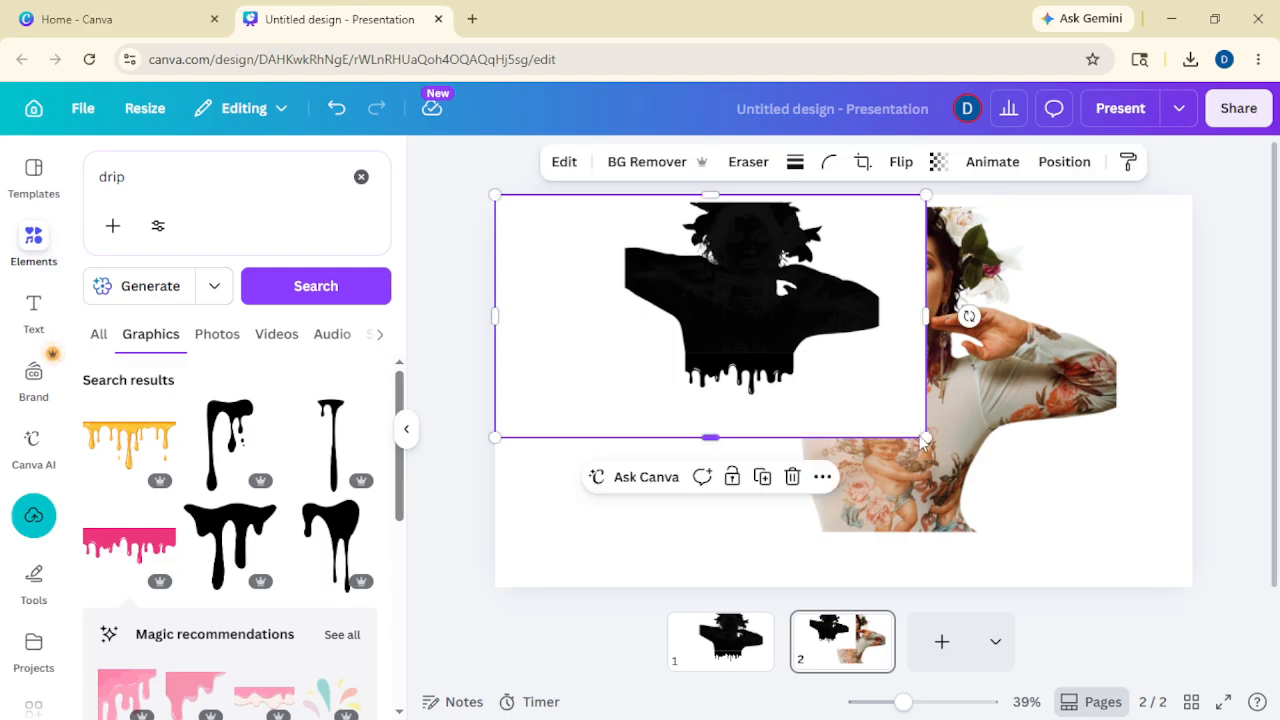
left_click_drag(922, 442, 1171, 629)
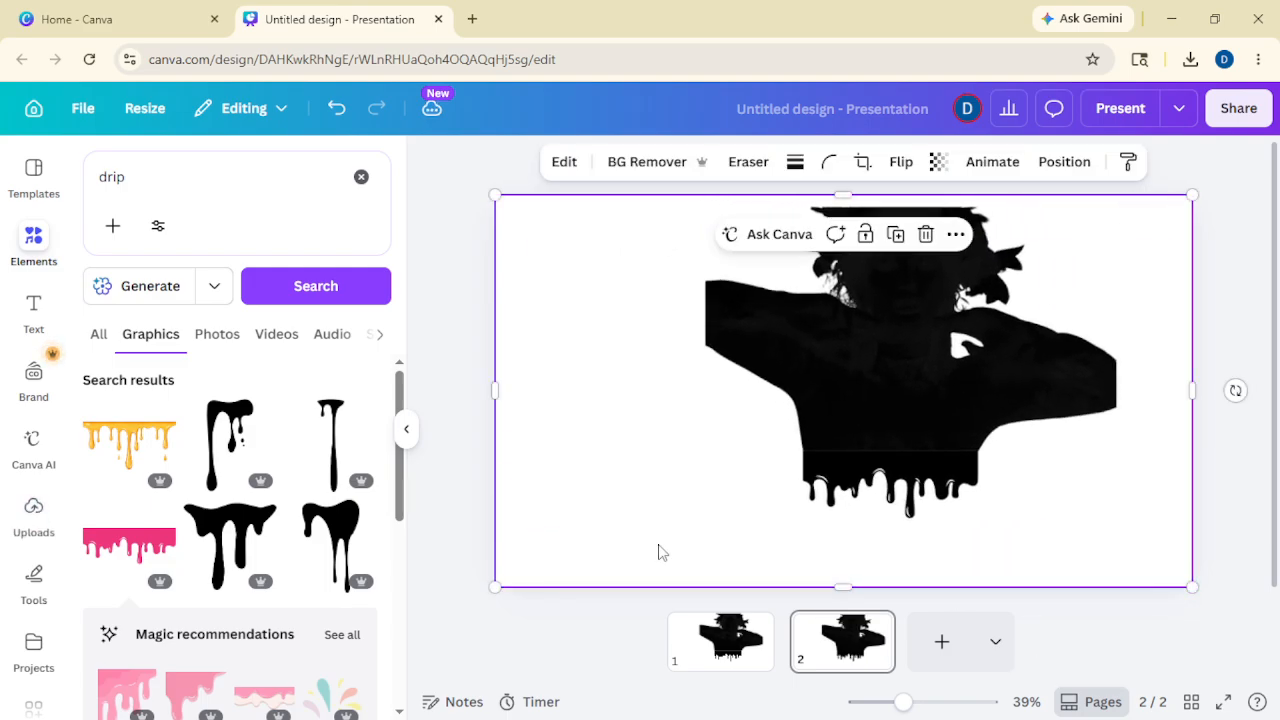
left_click_drag(493, 391, 545, 390)
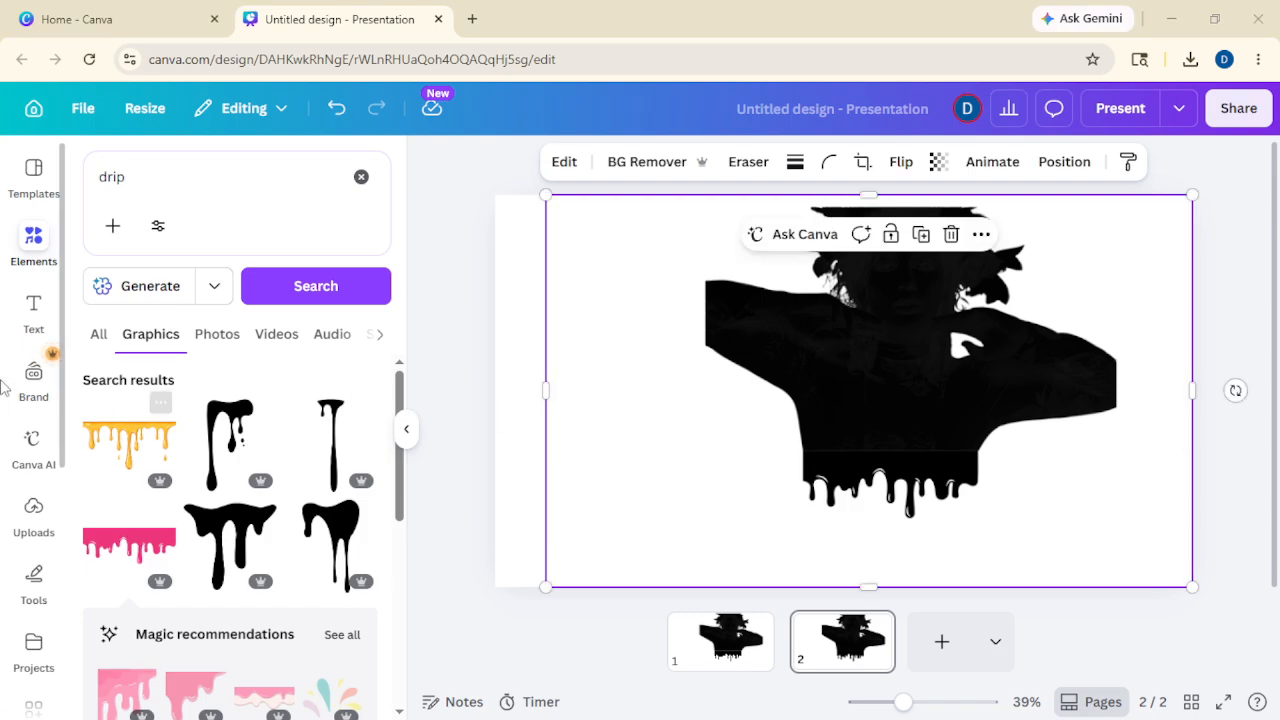
Search the apps for "blend image" and open the Blend Image app.
scroll(48, 495, "down", 1)
scroll(50, 493, "down", 1)
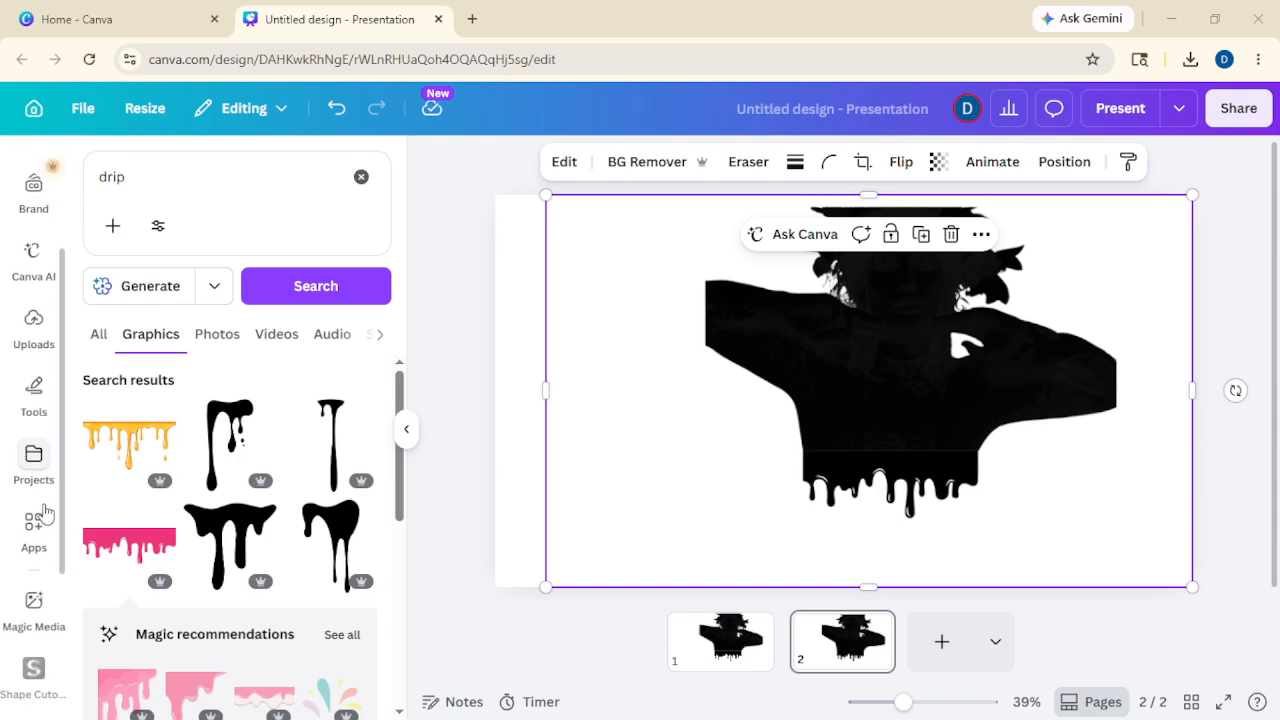
left_click(33, 528)
type("b")
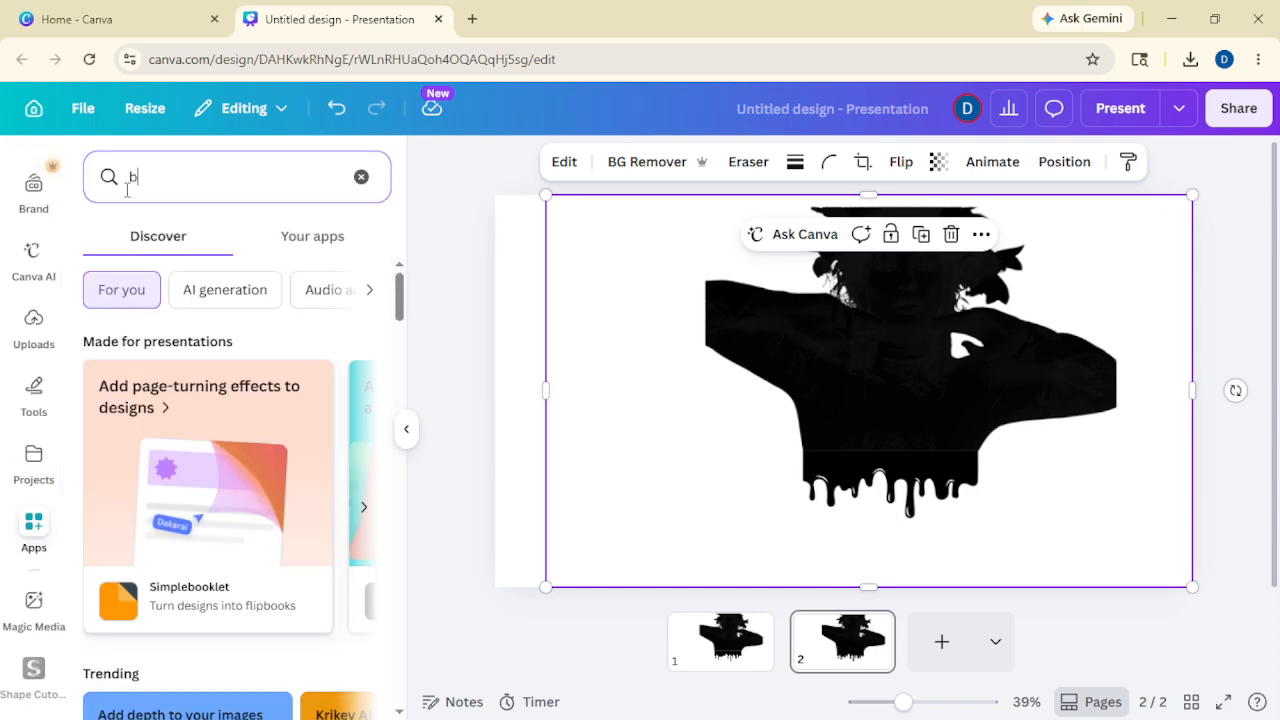
type("lend image")
key("Return")
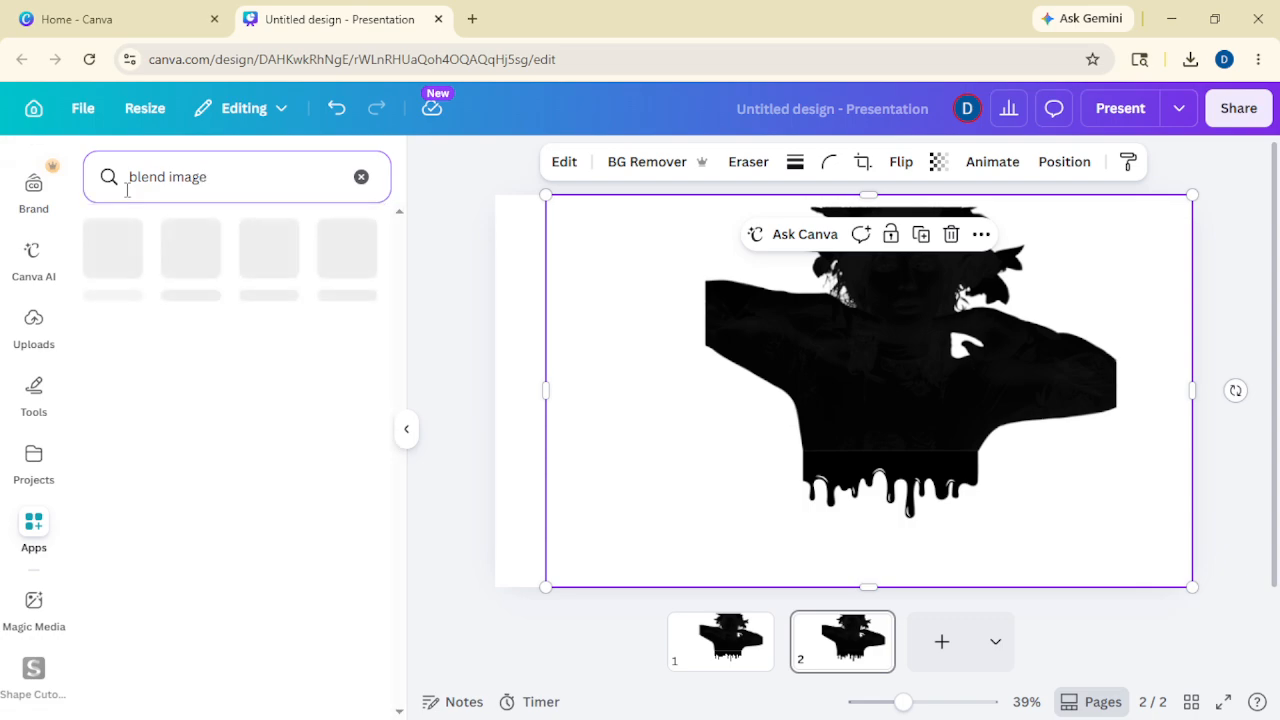
left_click(135, 272)
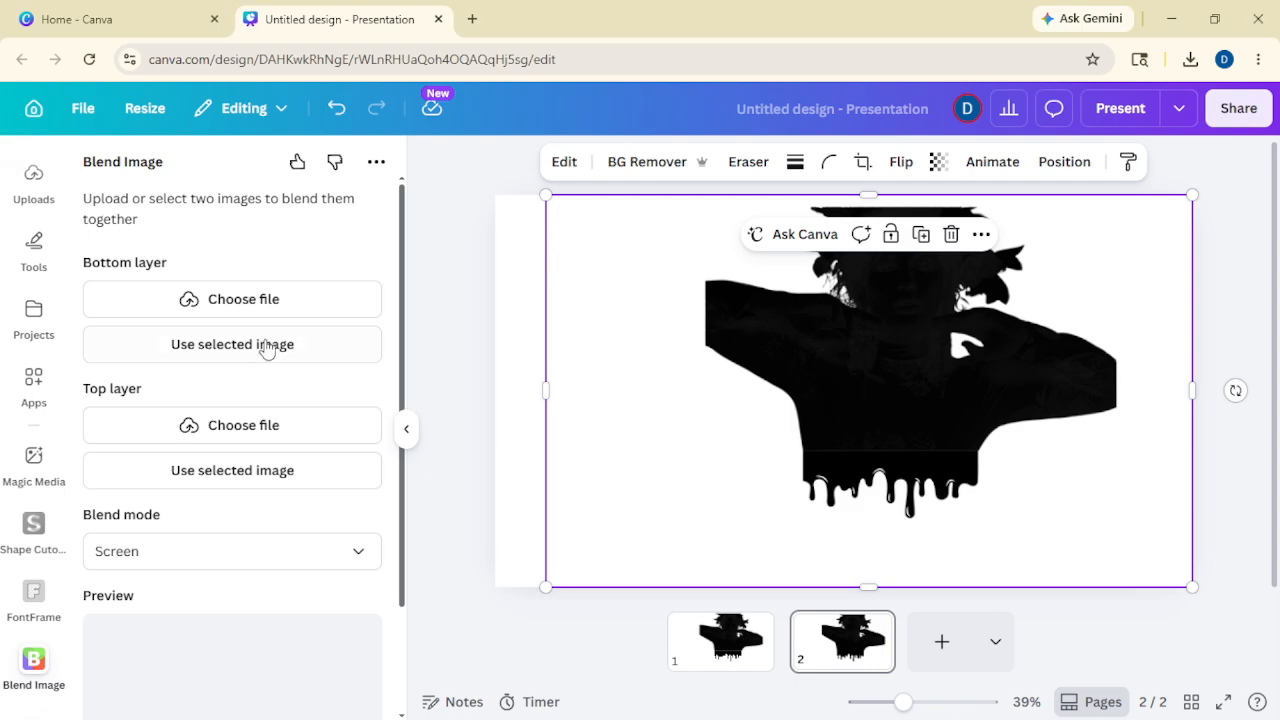
Set the black silhouette as the blend's top layer and the woman photo as the bottom layer, using Screen blend mode.
left_click(236, 470)
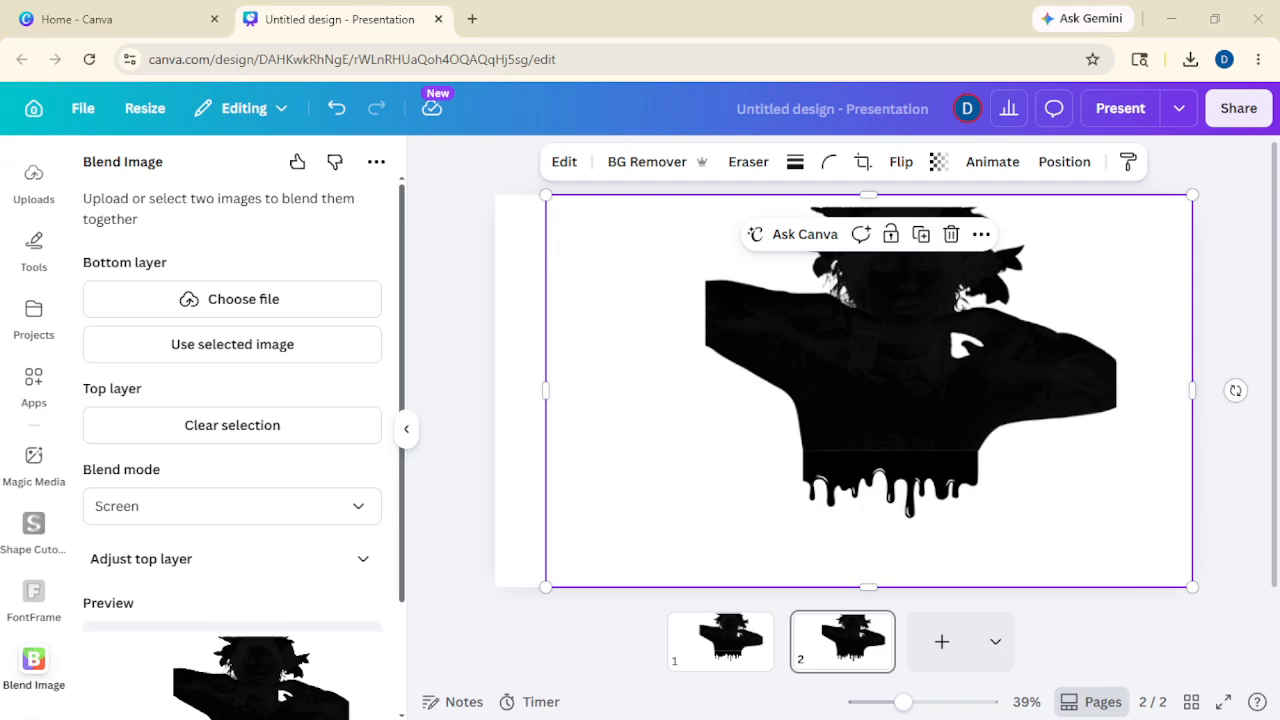
left_click(513, 303)
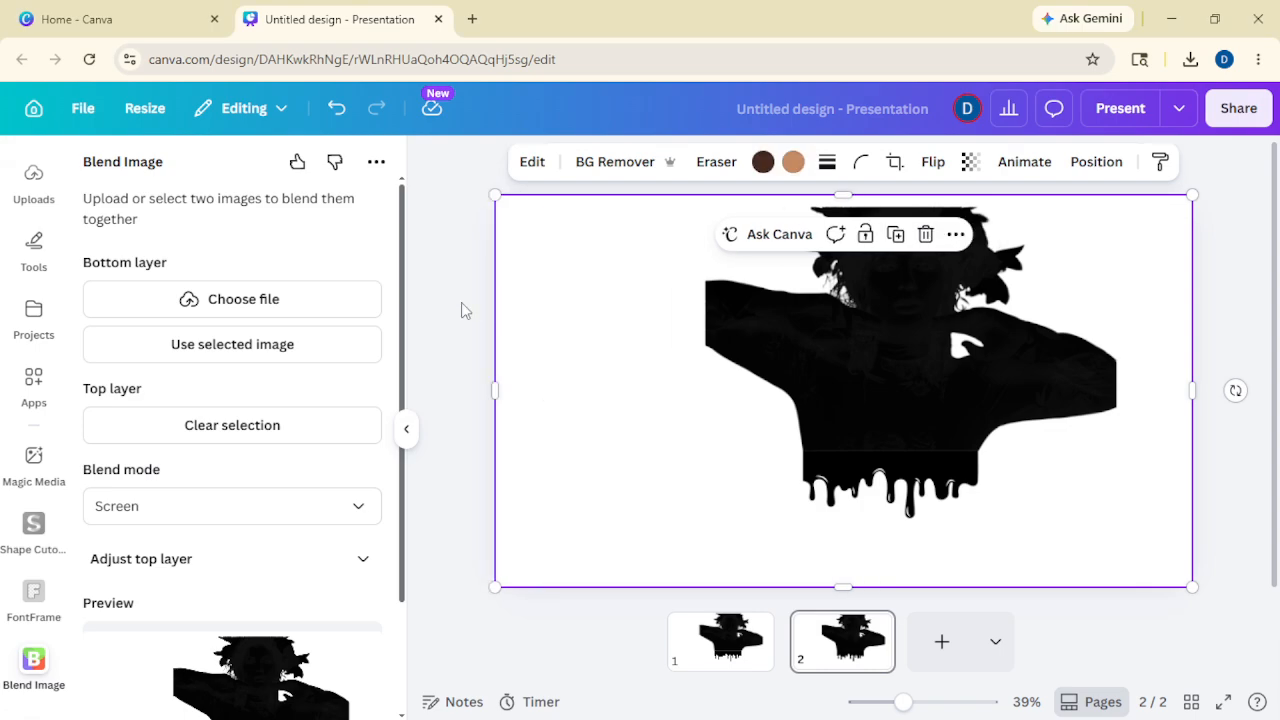
left_click(300, 344)
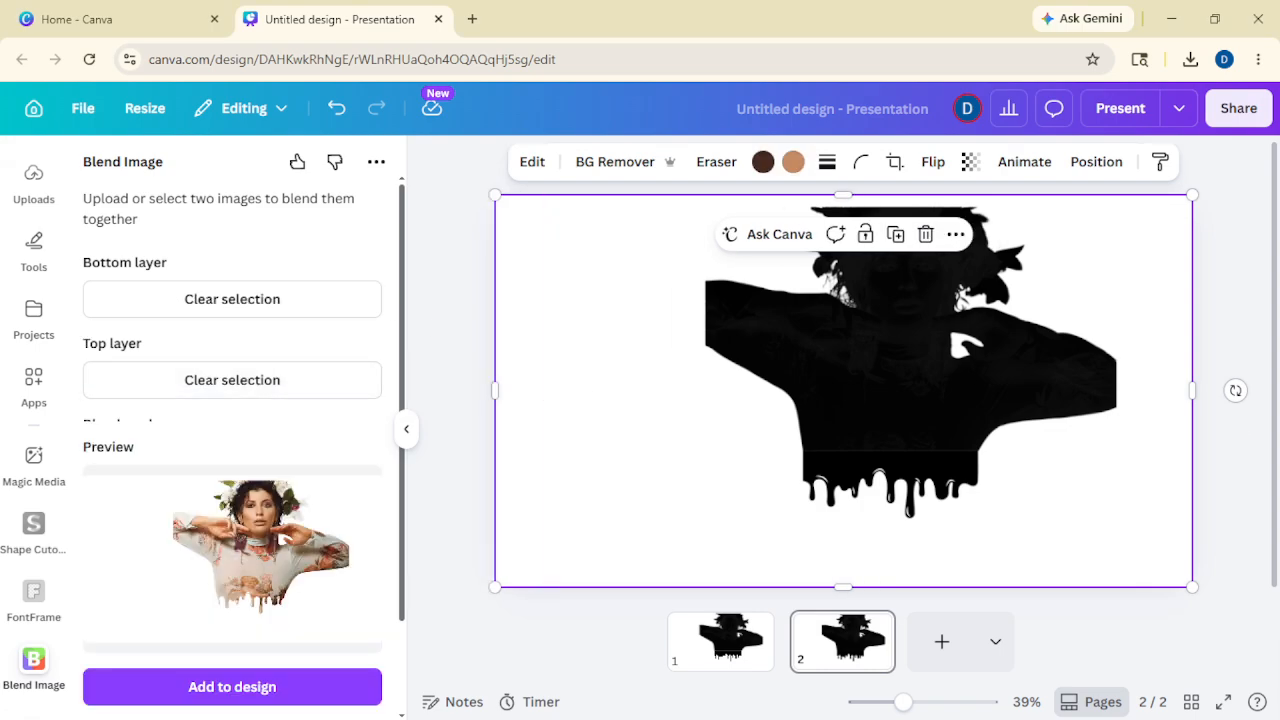
scroll(209, 354, "down", 2)
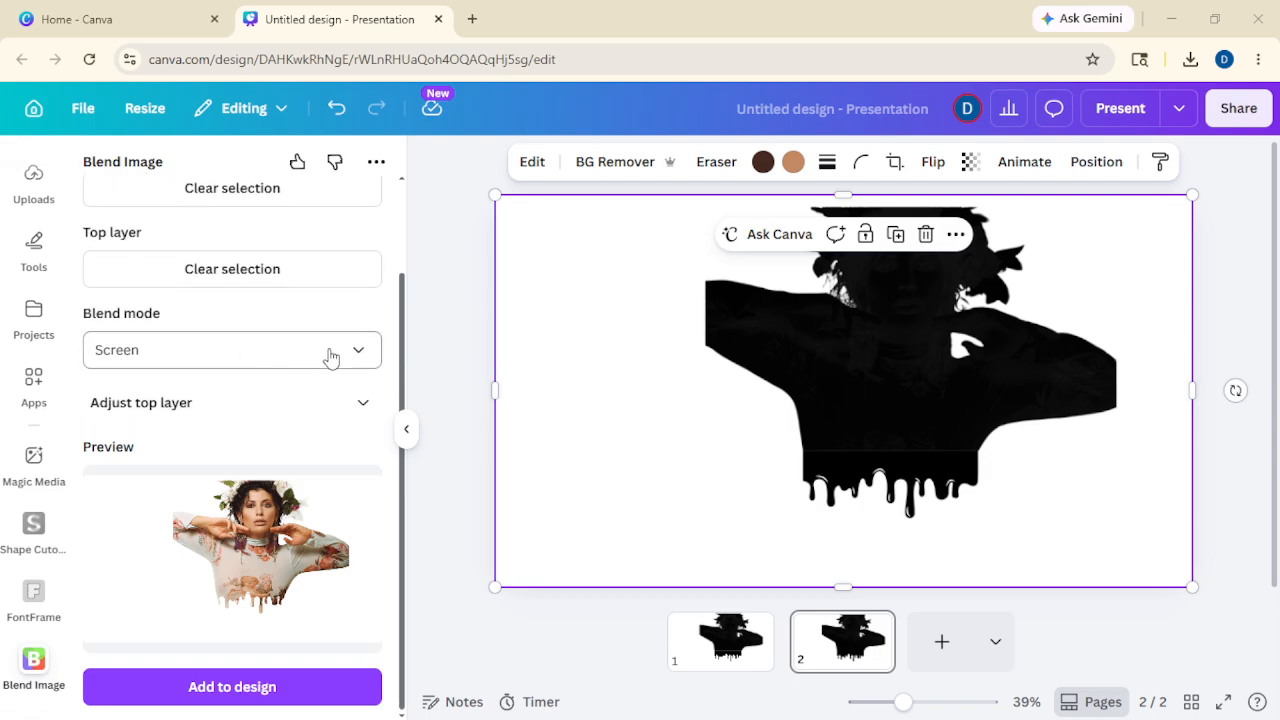
left_click(229, 357)
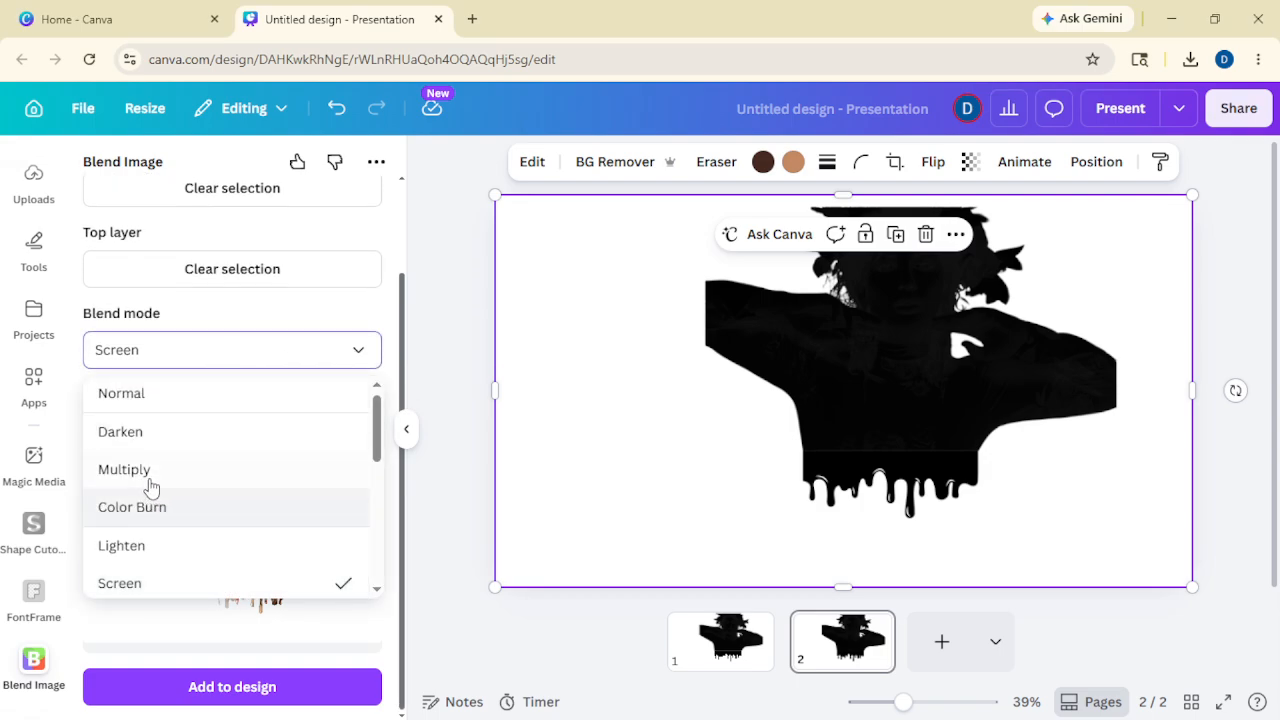
scroll(143, 455, "down", 2)
left_click(325, 493)
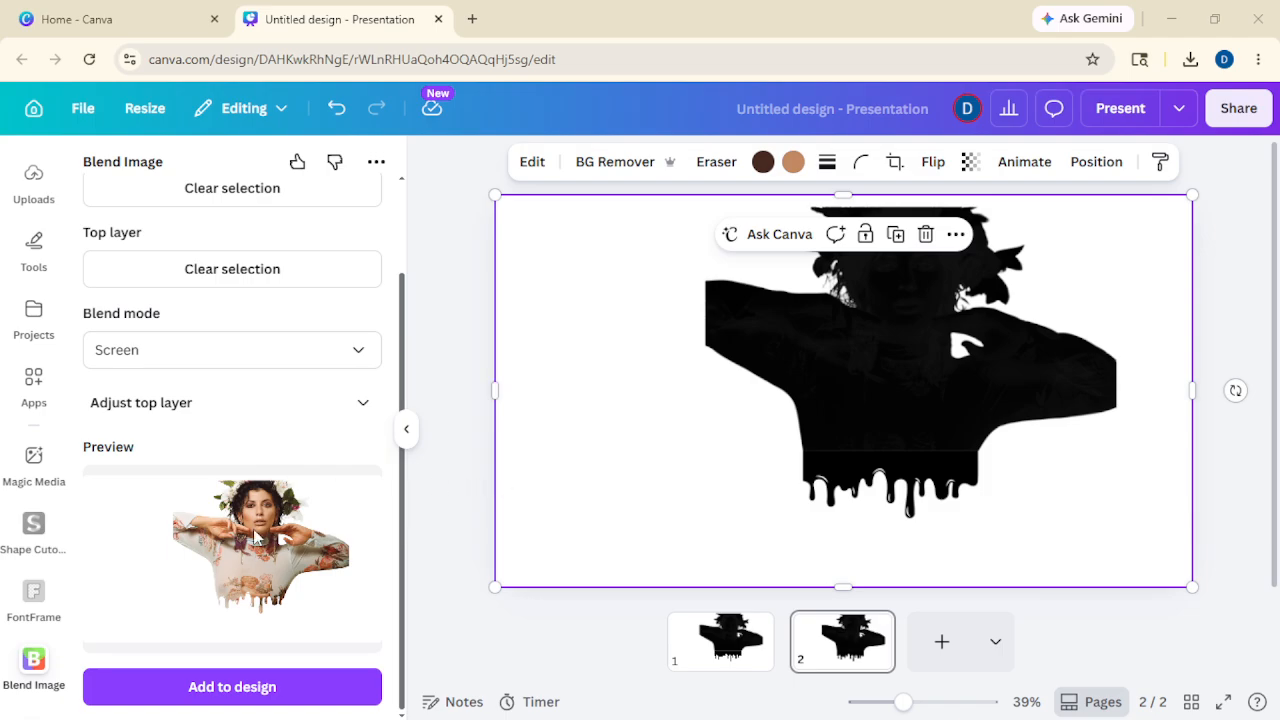
Add the blended image to page 2 and scale it from the page's upper-left corner to cover nearly the whole page.
left_click(257, 686)
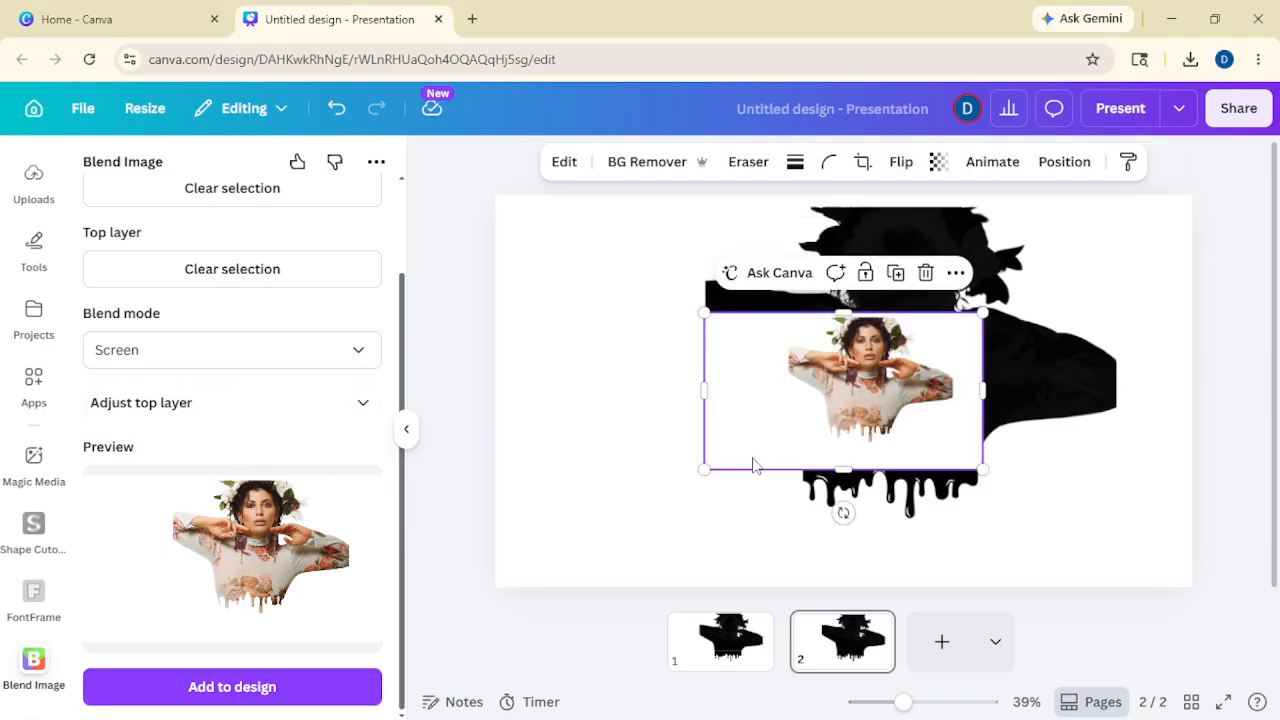
left_click_drag(856, 432, 647, 315)
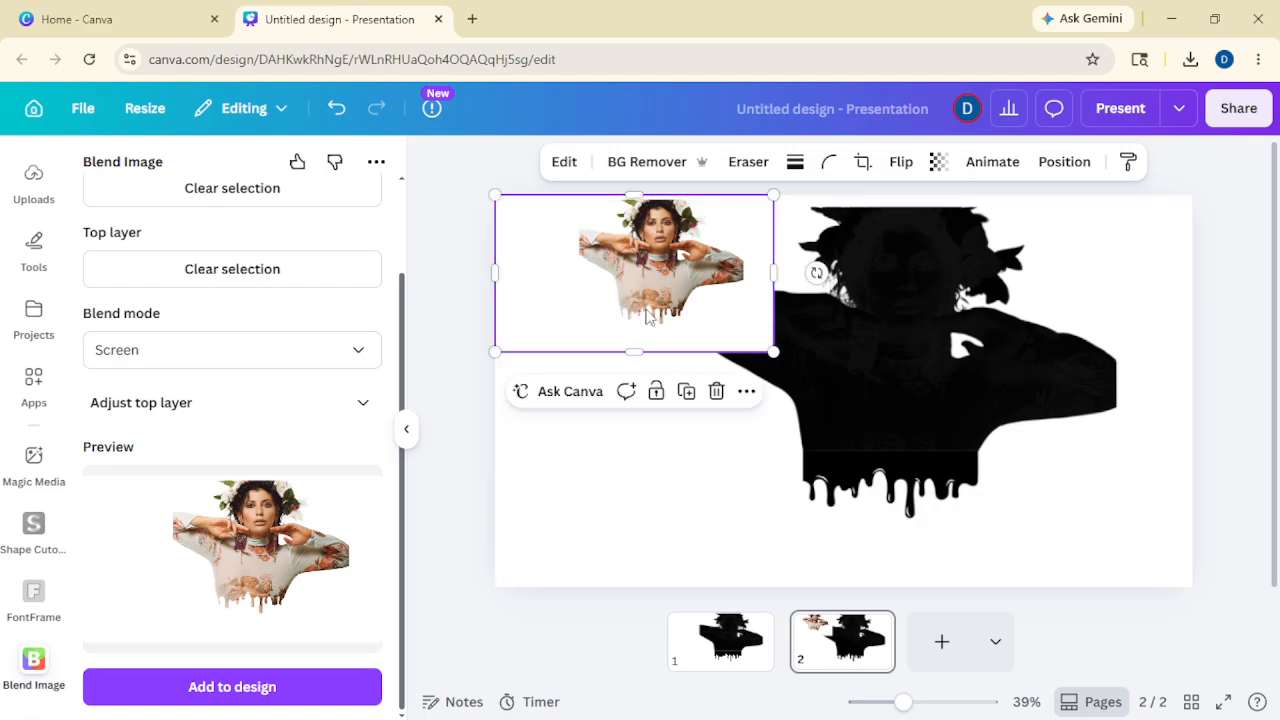
left_click_drag(773, 353, 1160, 640)
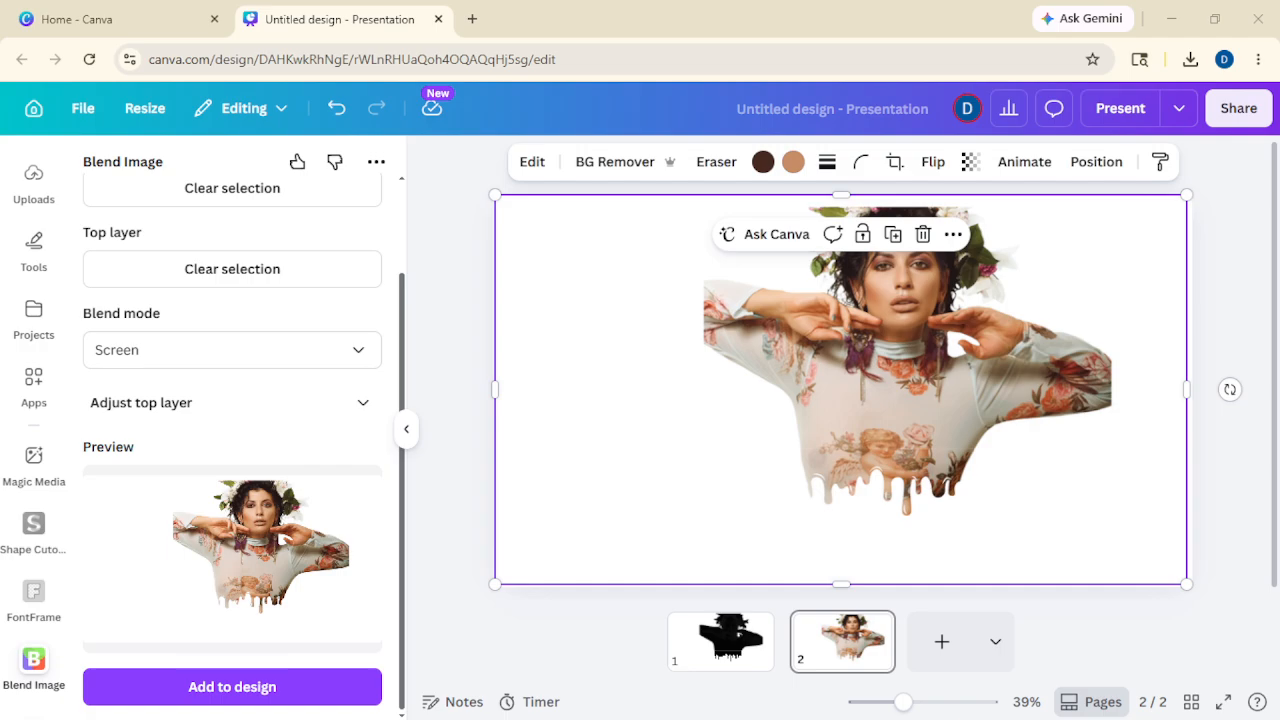